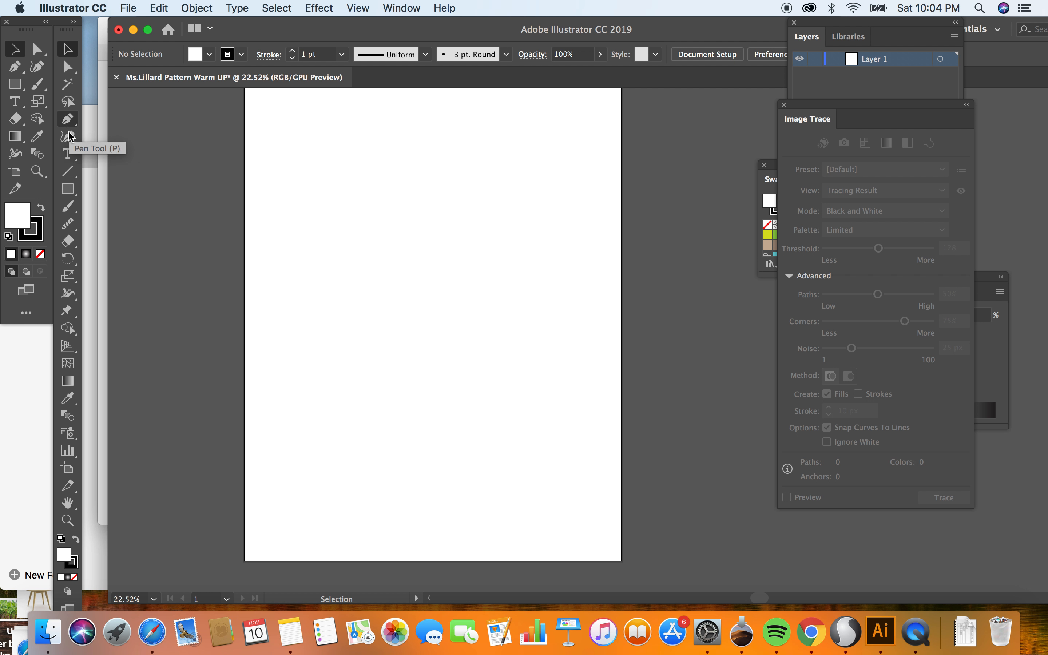
Draw a closed, egg-shaped petal in the upper part of the artboard with the Pen tool
{"action": "left_click", "coordinate": [68, 189]}
{"action": "left_click_drag", "start_coordinate": [70, 191], "coordinate": [69, 123]}
{"action": "left_click", "coordinate": [71, 123]}
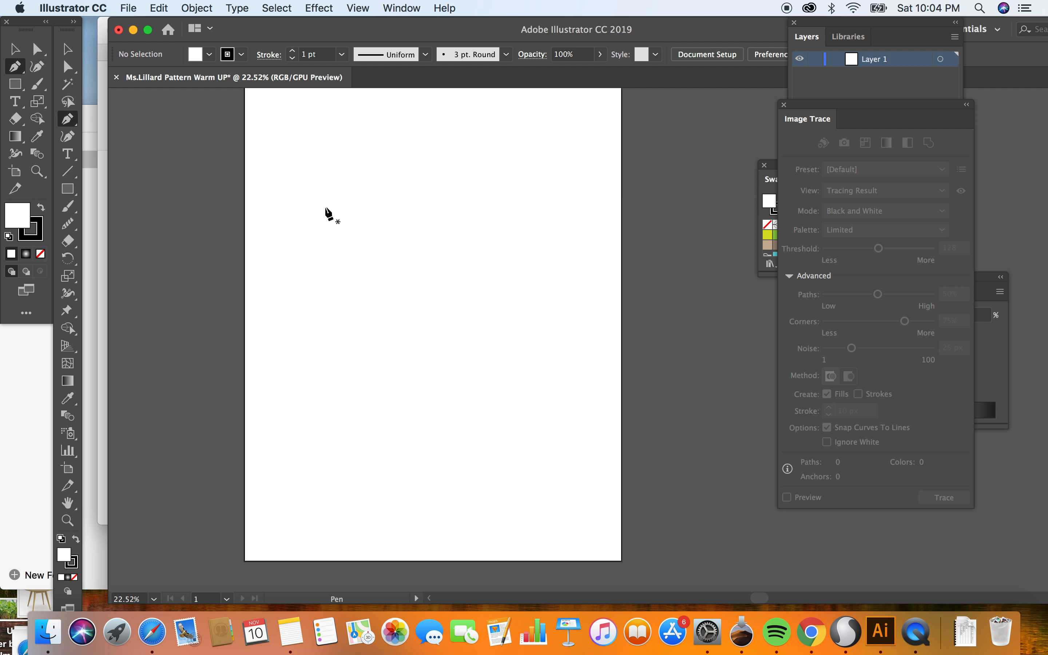
{"action": "left_click", "coordinate": [358, 209]}
{"action": "left_click_drag", "start_coordinate": [351, 239], "coordinate": [374, 209]}
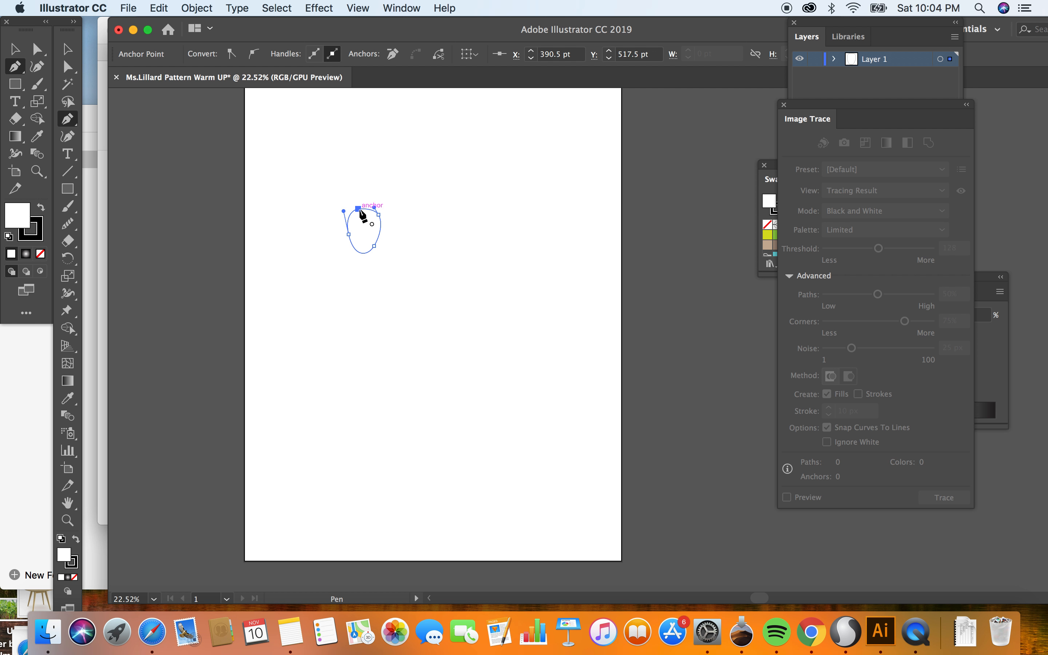
{"action": "left_click", "coordinate": [359, 209]}
Give the petal a solid black fill and no stroke
{"action": "left_click", "coordinate": [41, 209]}
{"action": "left_click", "coordinate": [37, 234]}
{"action": "left_click", "coordinate": [41, 255]}
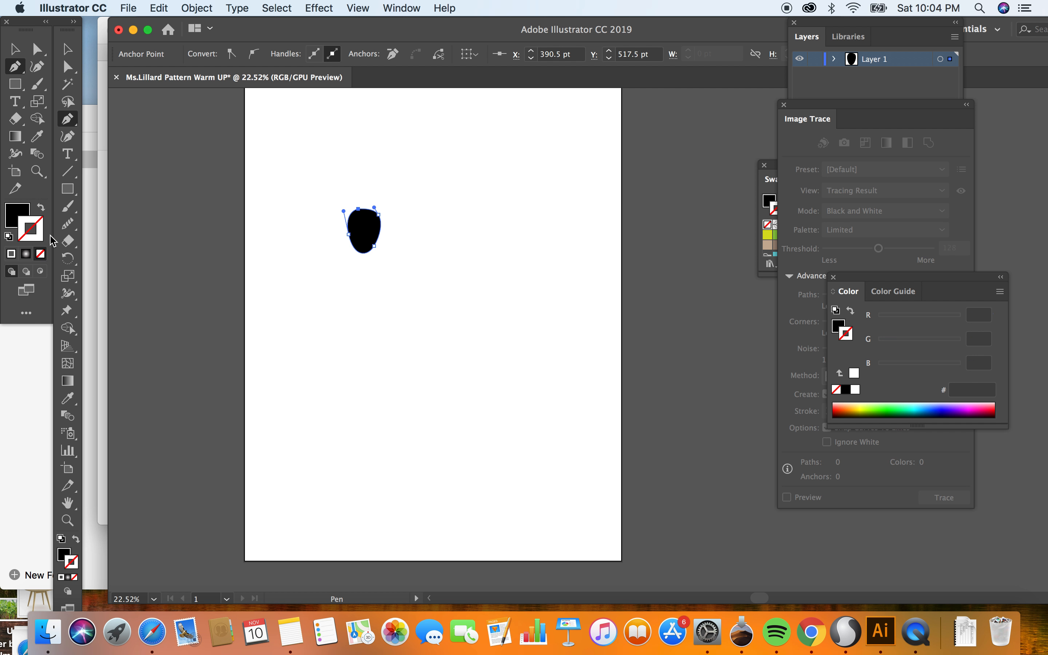
{"action": "left_click", "coordinate": [20, 213]}
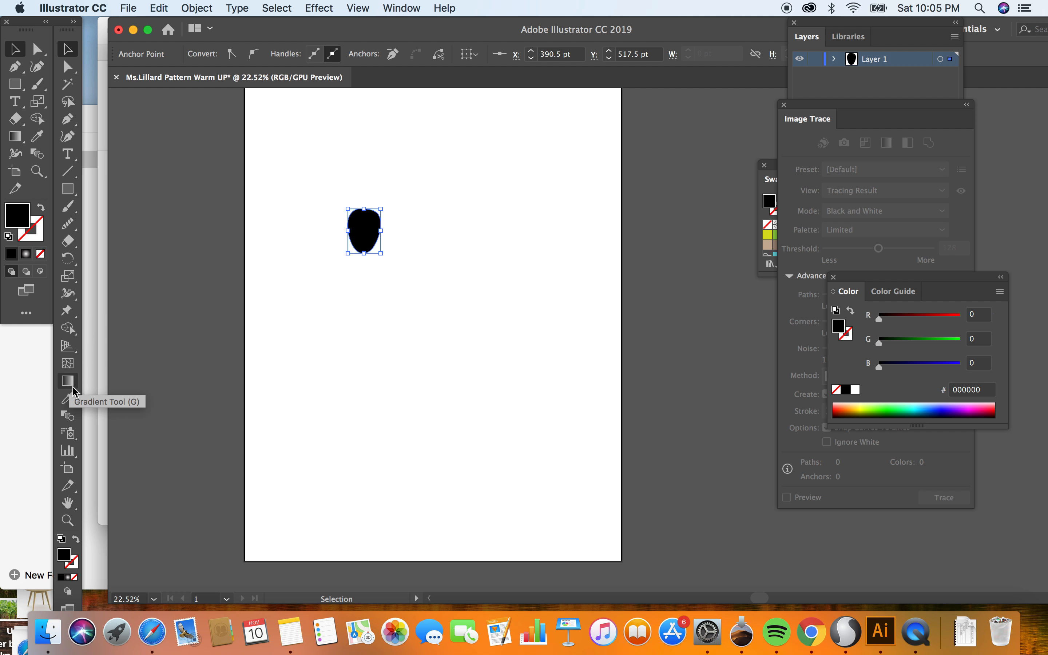
Apply a radial gradient to the petal's fill
{"action": "left_click", "coordinate": [74, 378]}
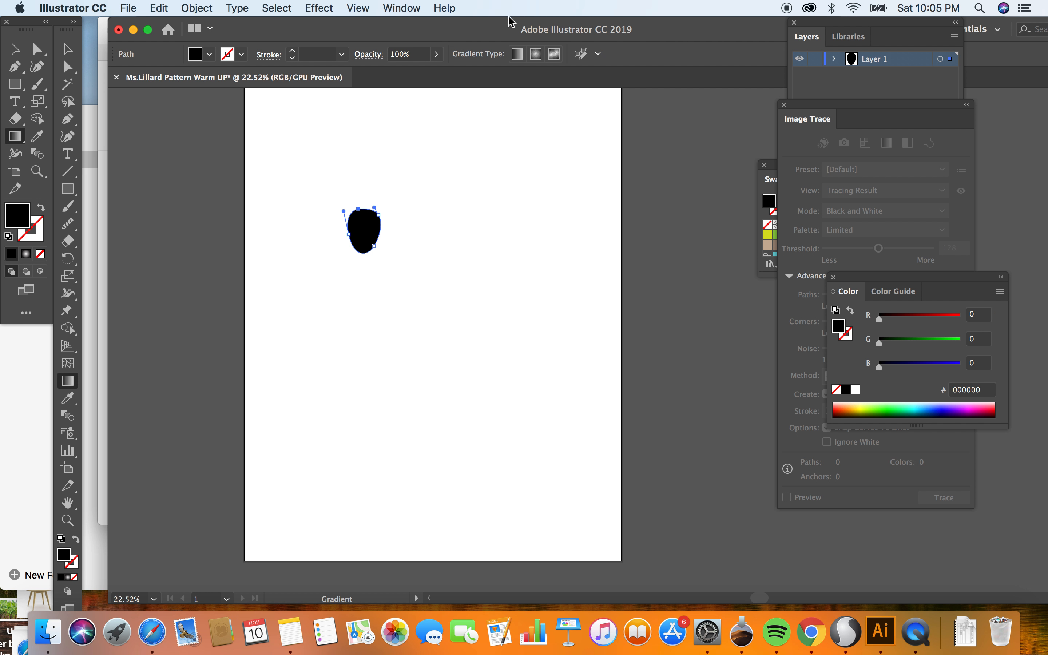
{"action": "left_click", "coordinate": [401, 8]}
{"action": "left_click", "coordinate": [412, 364]}
{"action": "left_click", "coordinate": [798, 127]}
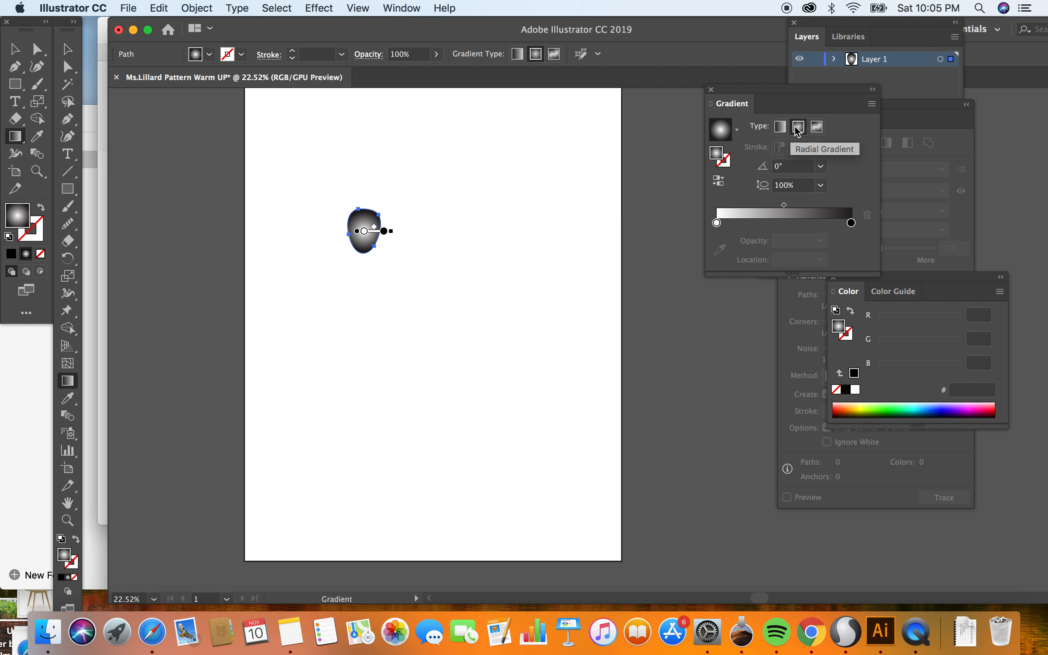
Set the gradient's inner colour stop to red ED1C24 and its outer stop to yellow FCEE21
{"action": "left_click", "coordinate": [717, 224]}
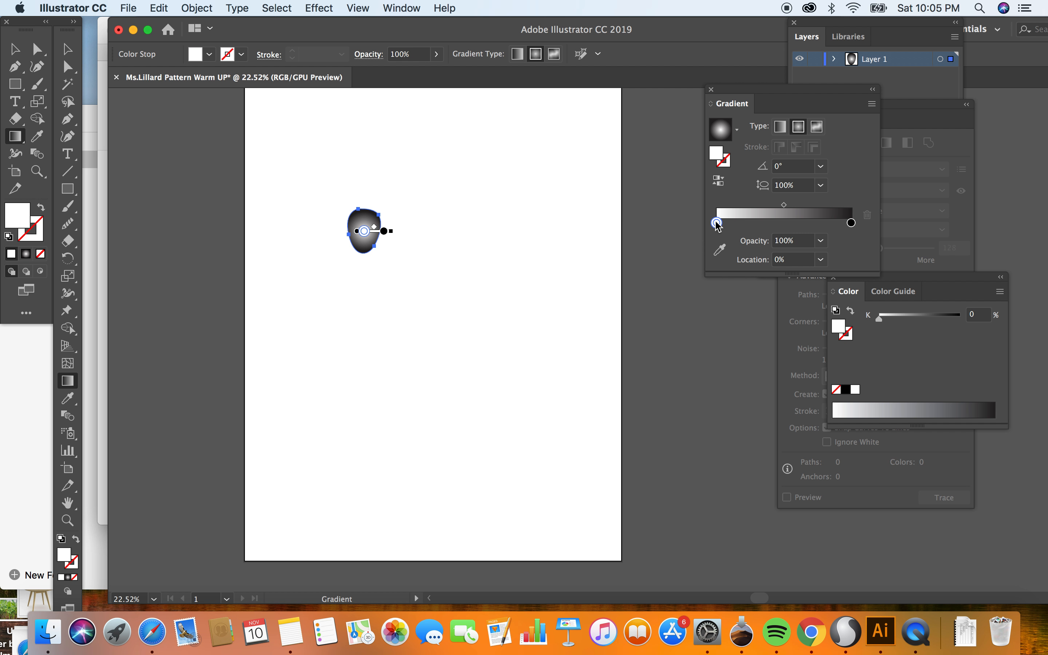
{"action": "double_click", "coordinate": [716, 223]}
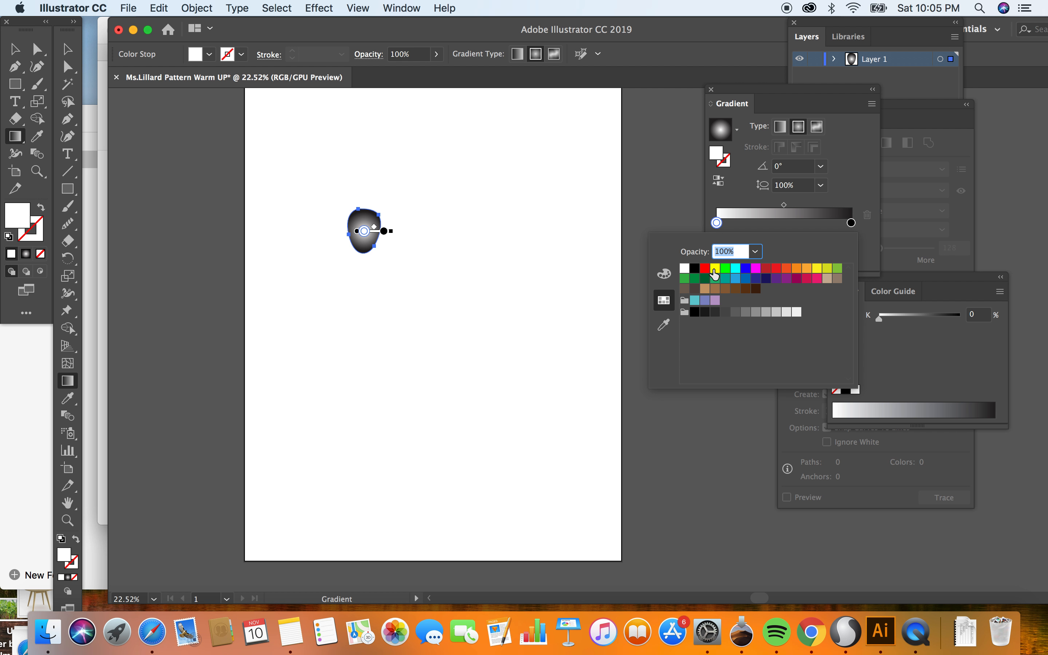
{"action": "left_click", "coordinate": [777, 269]}
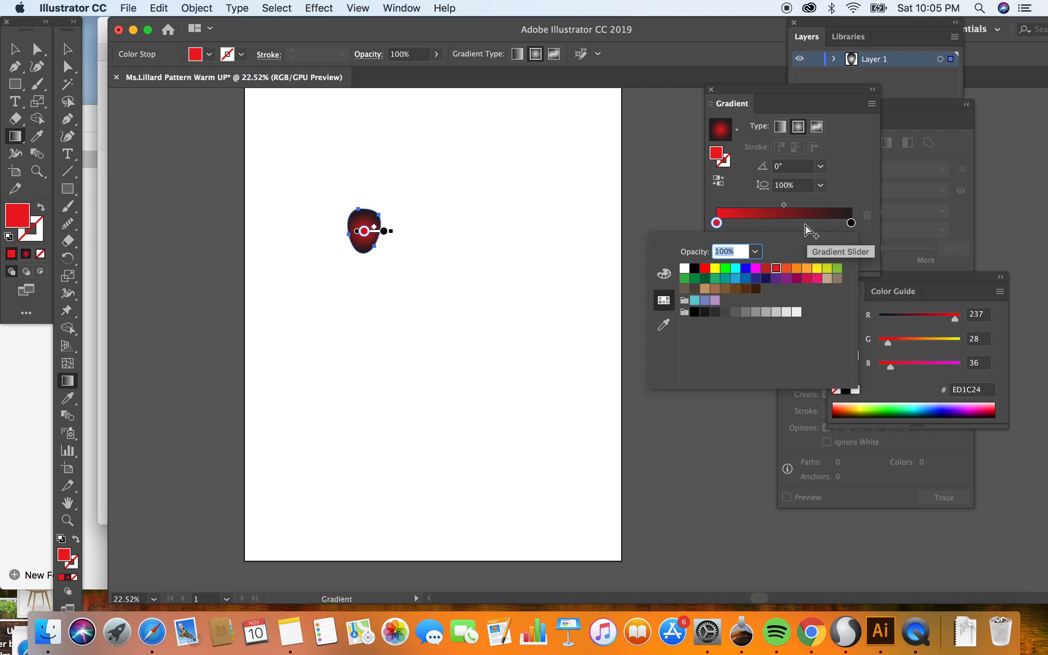
{"action": "left_click", "coordinate": [852, 223]}
{"action": "double_click", "coordinate": [851, 223]}
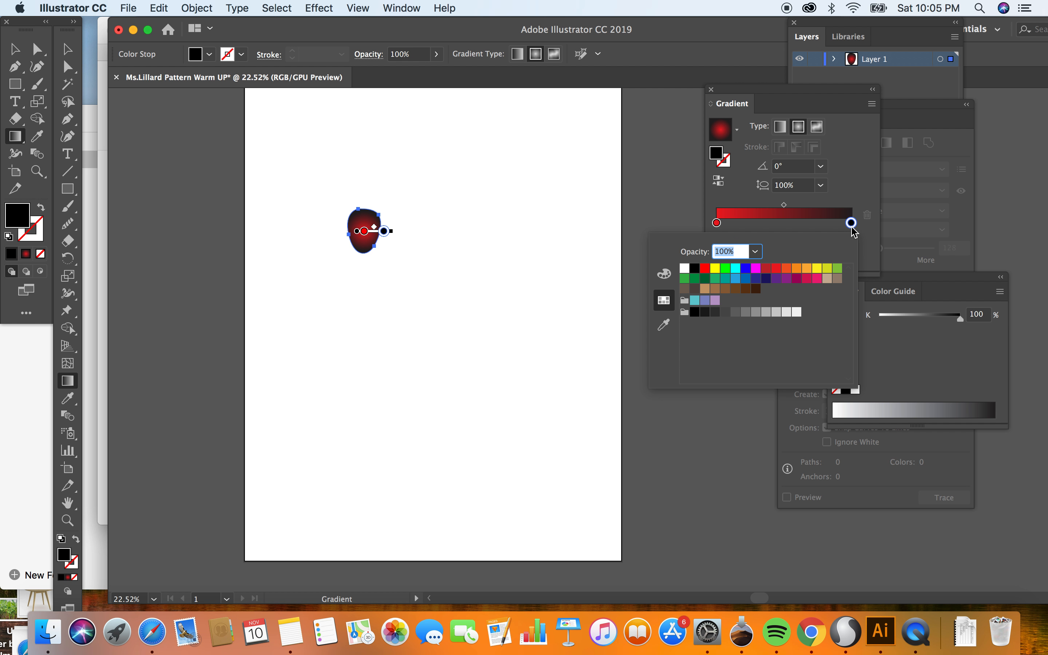
{"action": "left_click", "coordinate": [796, 268]}
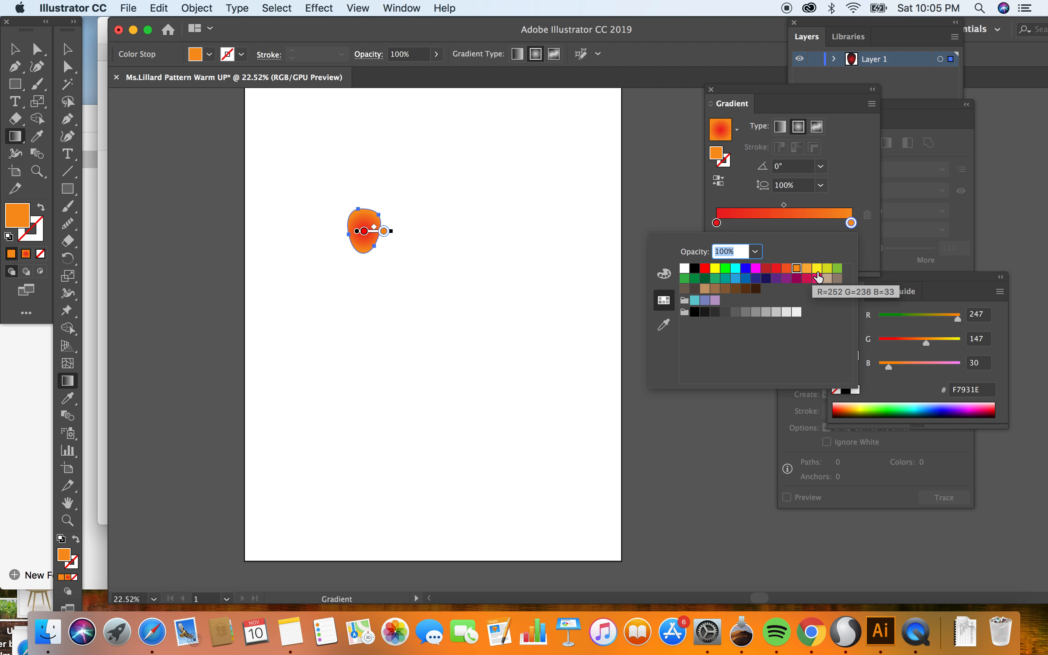
{"action": "left_click", "coordinate": [817, 268]}
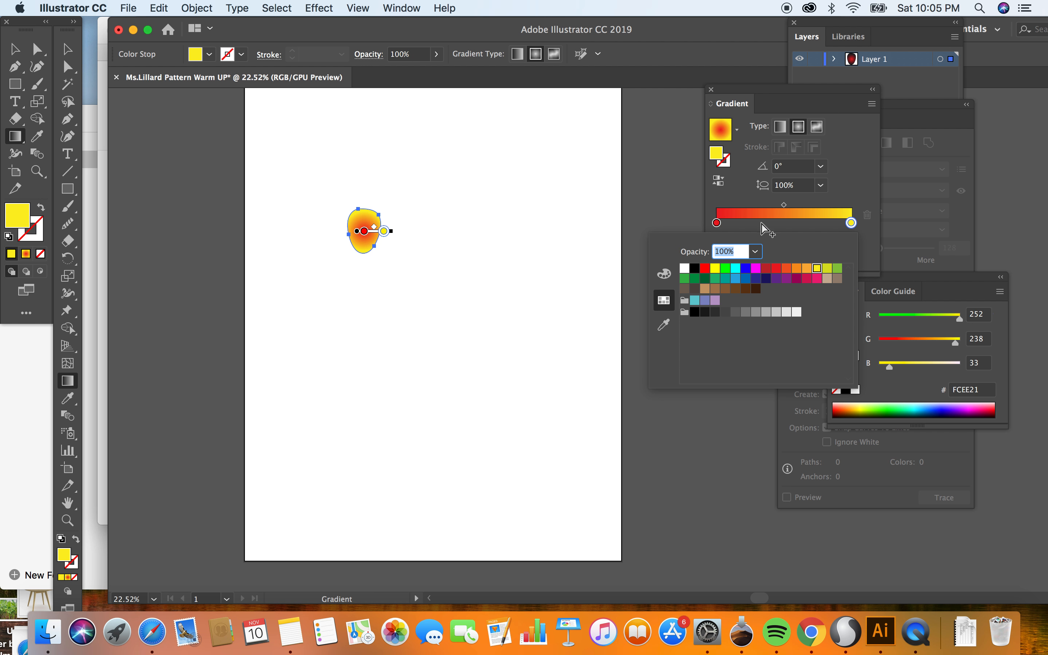
Enlarge the gradient's red centre using two red stops, at about 54% and 6.14%, and deselect the petal
{"action": "left_click_drag", "start_coordinate": [716, 224], "coordinate": [789, 223]}
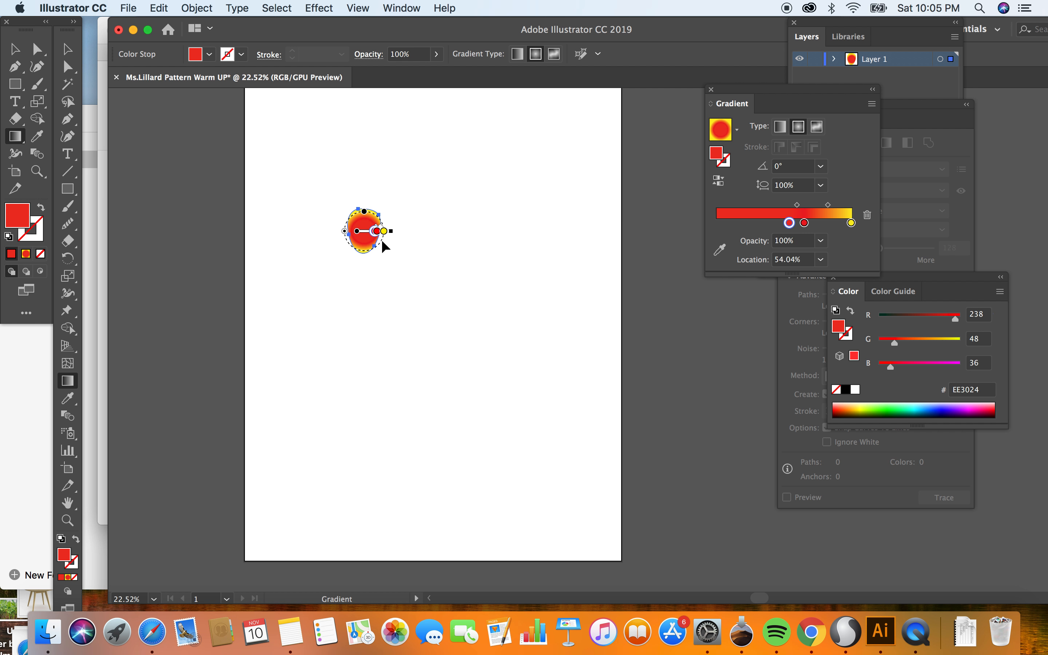
{"action": "left_click_drag", "start_coordinate": [377, 231], "coordinate": [365, 231]}
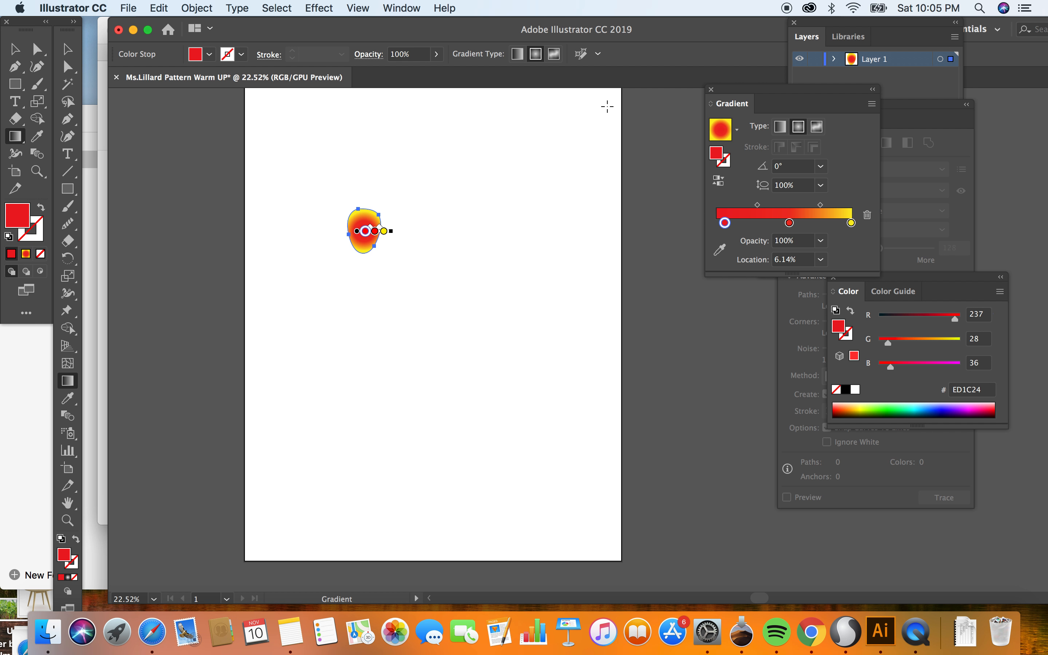
{"action": "left_click", "coordinate": [69, 50]}
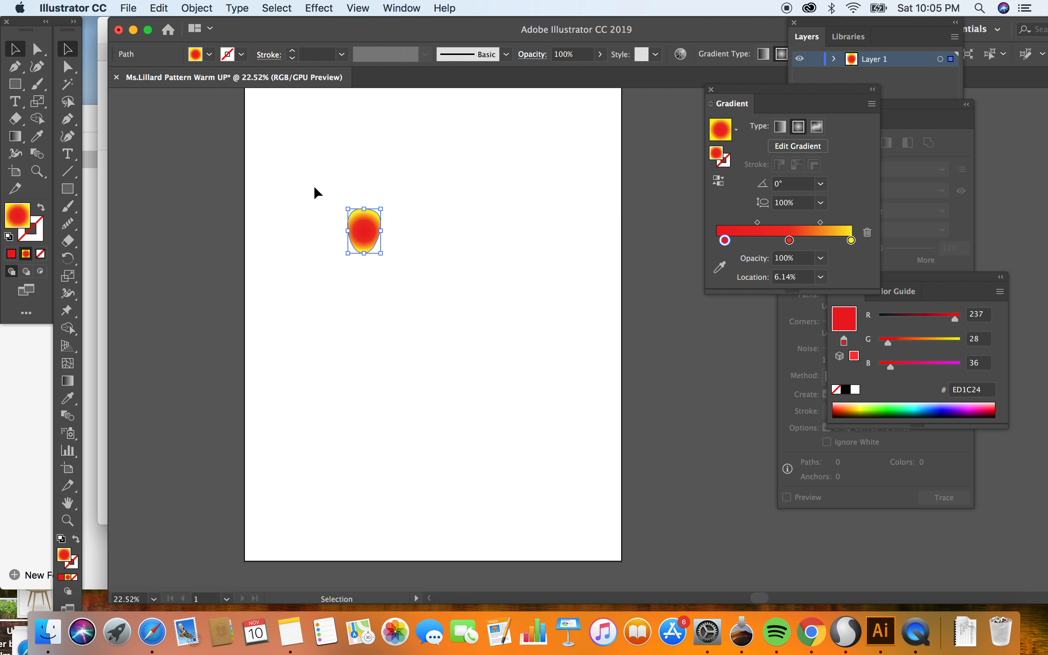
{"action": "left_click", "coordinate": [321, 212]}
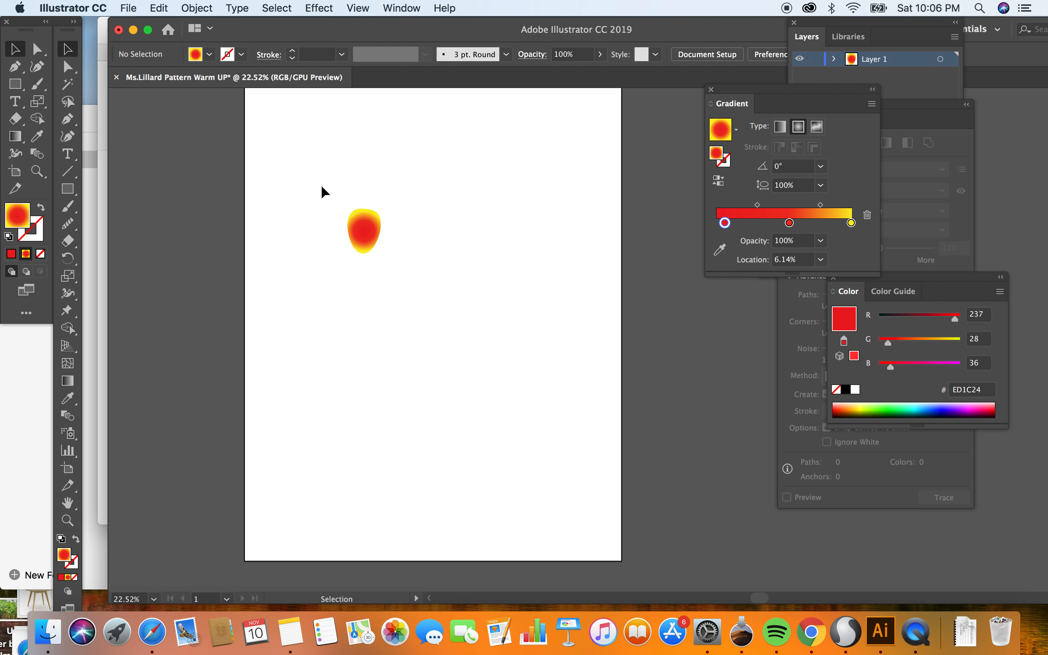
Move the petal down toward the page centre, duplicate it by copy and paste, and place a tilted copy at its lower left
{"action": "left_click_drag", "start_coordinate": [367, 229], "coordinate": [400, 281]}
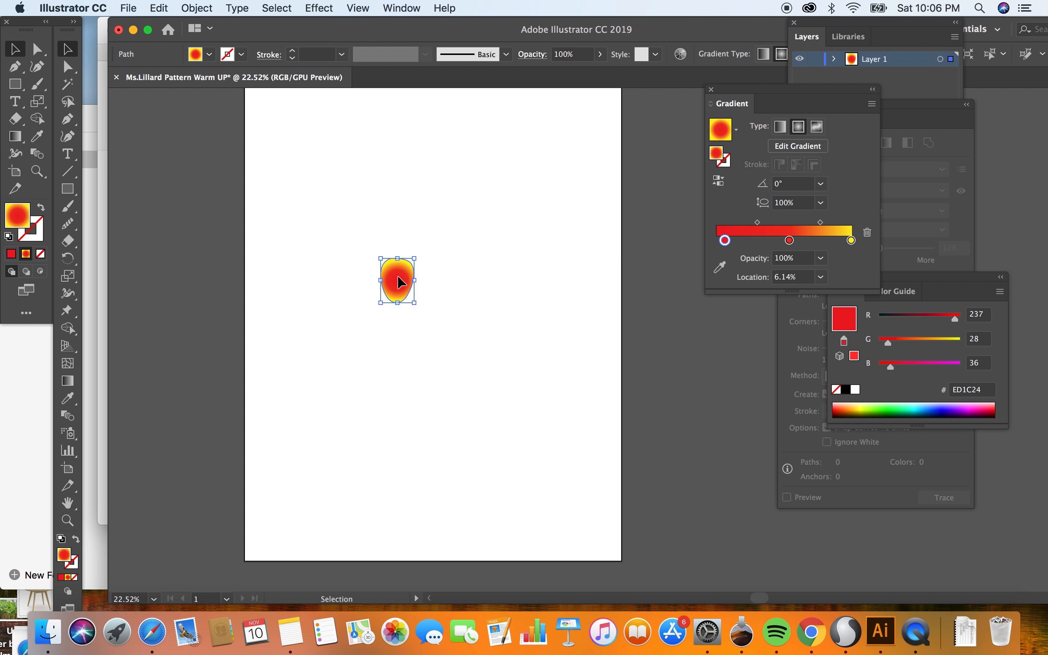
{"action": "key", "text": "super+c"}
{"action": "key", "text": "super+v"}
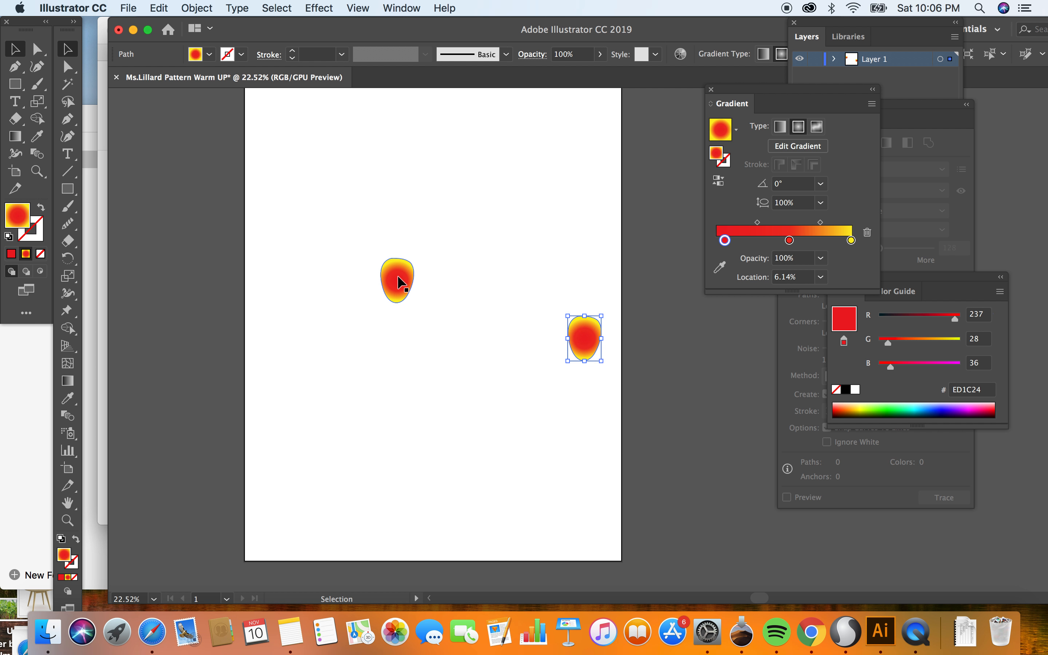
{"action": "left_click_drag", "start_coordinate": [584, 335], "coordinate": [358, 302]}
Place another petal copy above the lower-left one and rotate it to a gradient angle of -77.8°
{"action": "left_click_drag", "start_coordinate": [581, 334], "coordinate": [361, 238]}
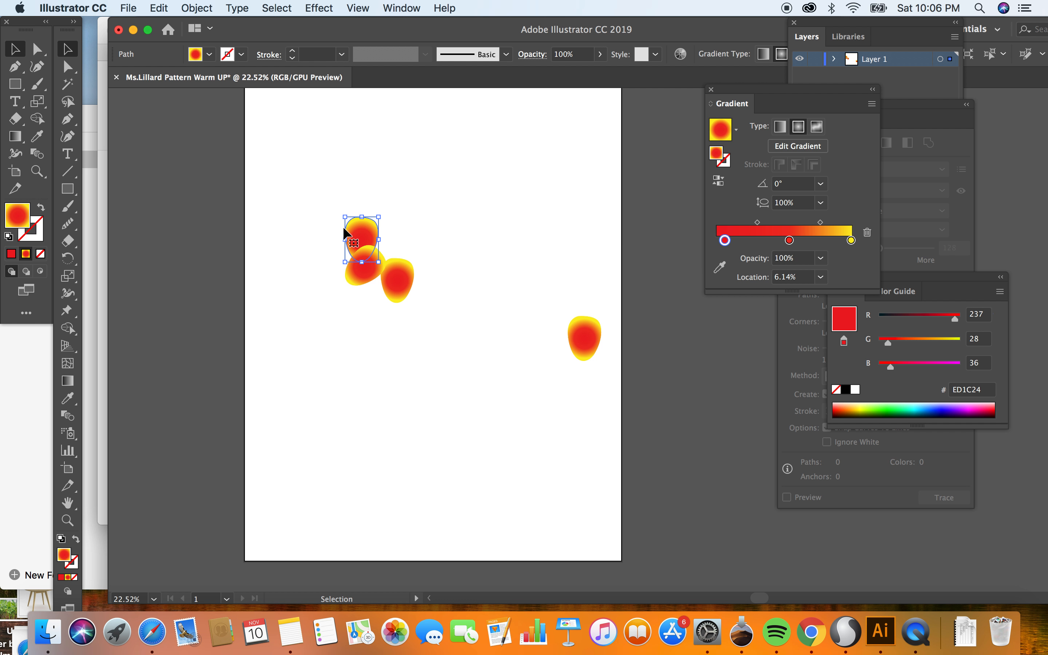
{"action": "left_click_drag", "start_coordinate": [344, 210], "coordinate": [374, 220]}
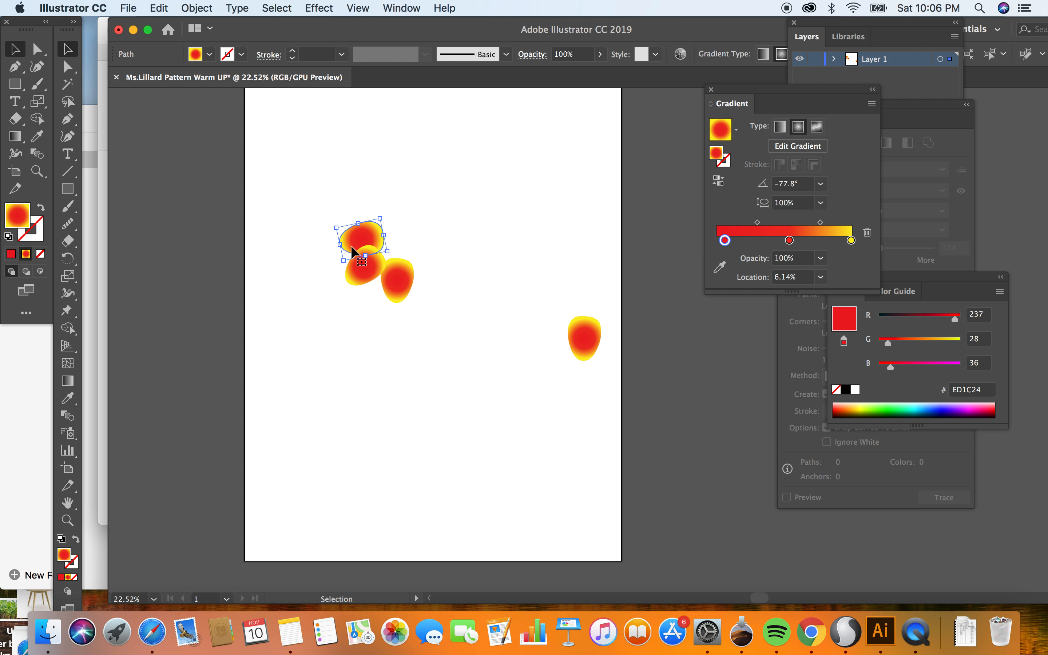
{"action": "left_click", "coordinate": [379, 206]}
{"action": "left_click", "coordinate": [376, 226]}
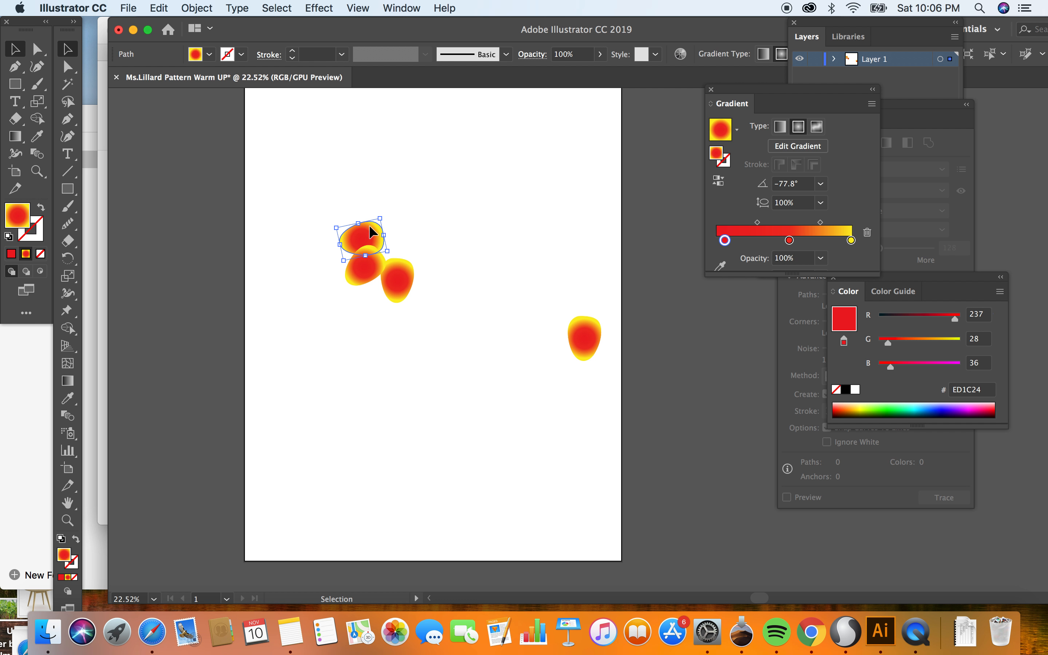
{"action": "left_click_drag", "start_coordinate": [382, 211], "coordinate": [372, 234]}
Place and rotate three more petal copies at the top and right side to complete a six-petal ring
{"action": "left_click_drag", "start_coordinate": [571, 331], "coordinate": [433, 260]}
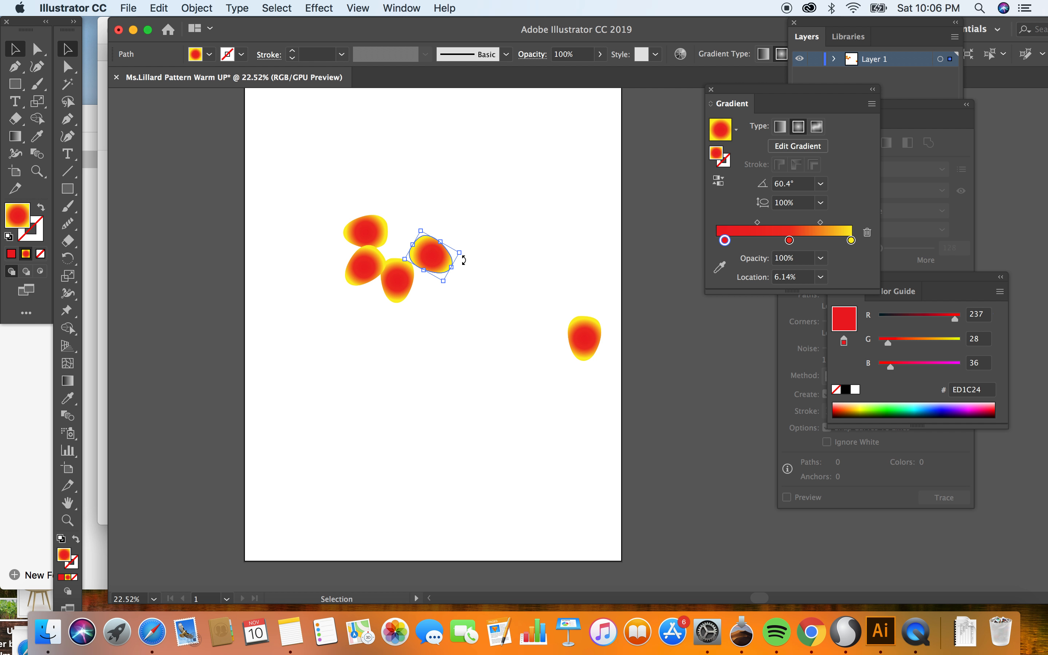
{"action": "left_click_drag", "start_coordinate": [597, 342], "coordinate": [397, 211]}
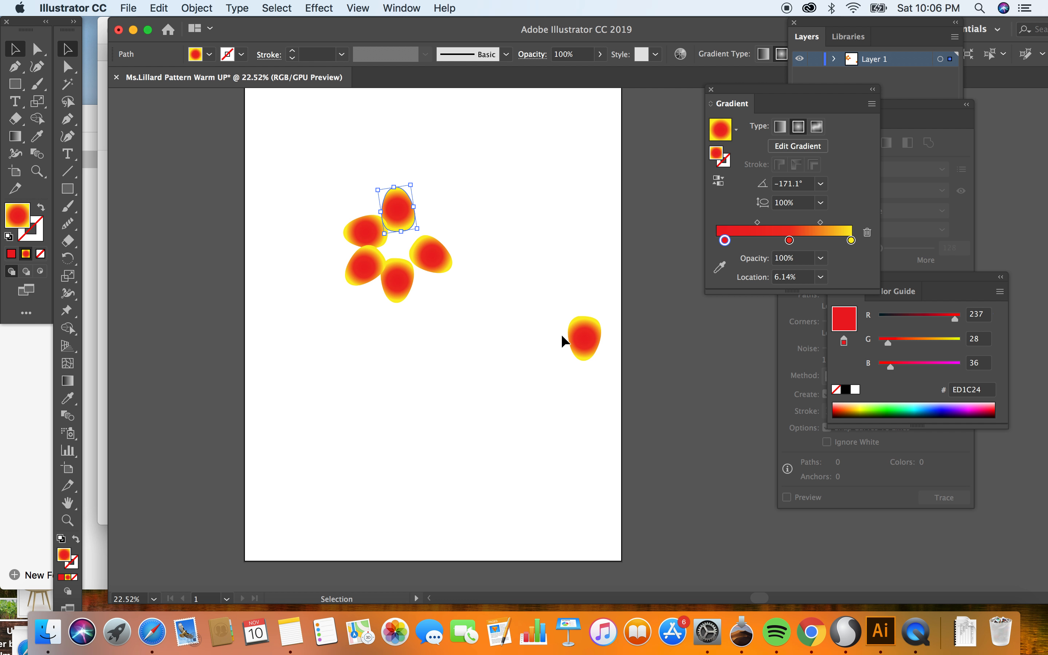
{"action": "left_click", "coordinate": [579, 340]}
{"action": "left_click_drag", "start_coordinate": [605, 371], "coordinate": [450, 280]}
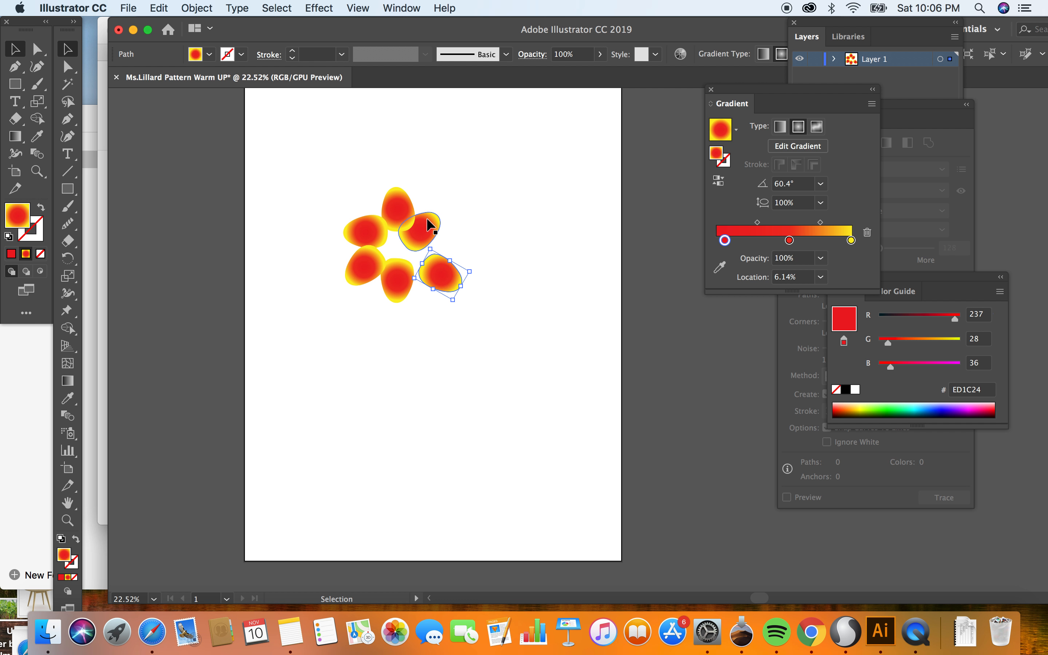
Spread the petals outward to open a gap in the middle of the flower
{"action": "left_click_drag", "start_coordinate": [430, 225], "coordinate": [398, 192]}
{"action": "left_click", "coordinate": [369, 229]}
{"action": "left_click_drag", "start_coordinate": [344, 214], "coordinate": [358, 227]}
{"action": "left_click", "coordinate": [366, 269]}
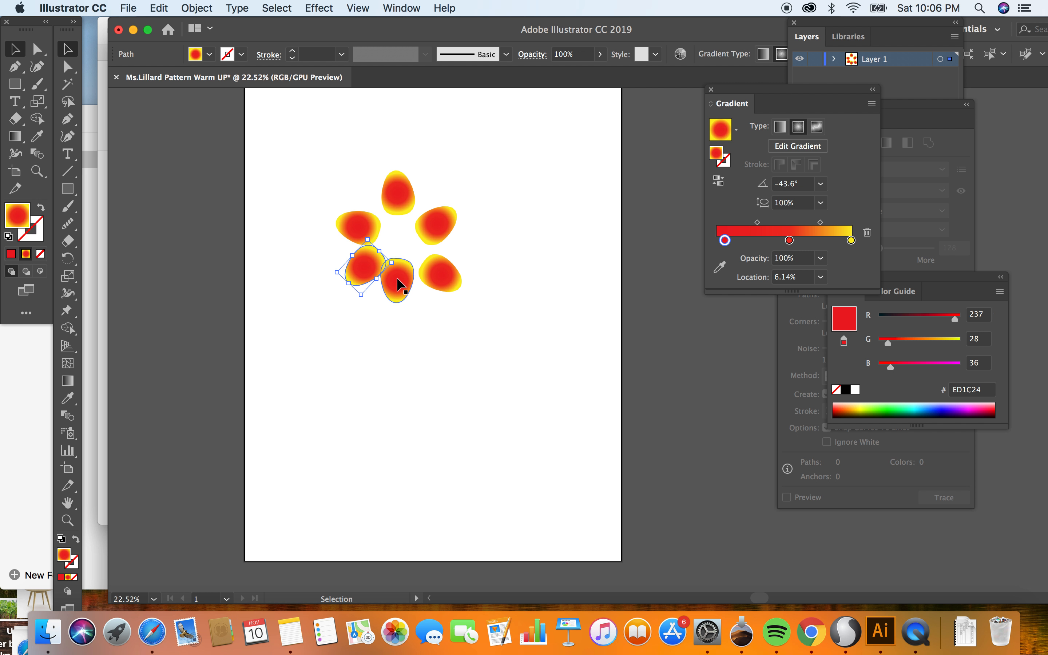
{"action": "left_click_drag", "start_coordinate": [397, 278], "coordinate": [355, 276]}
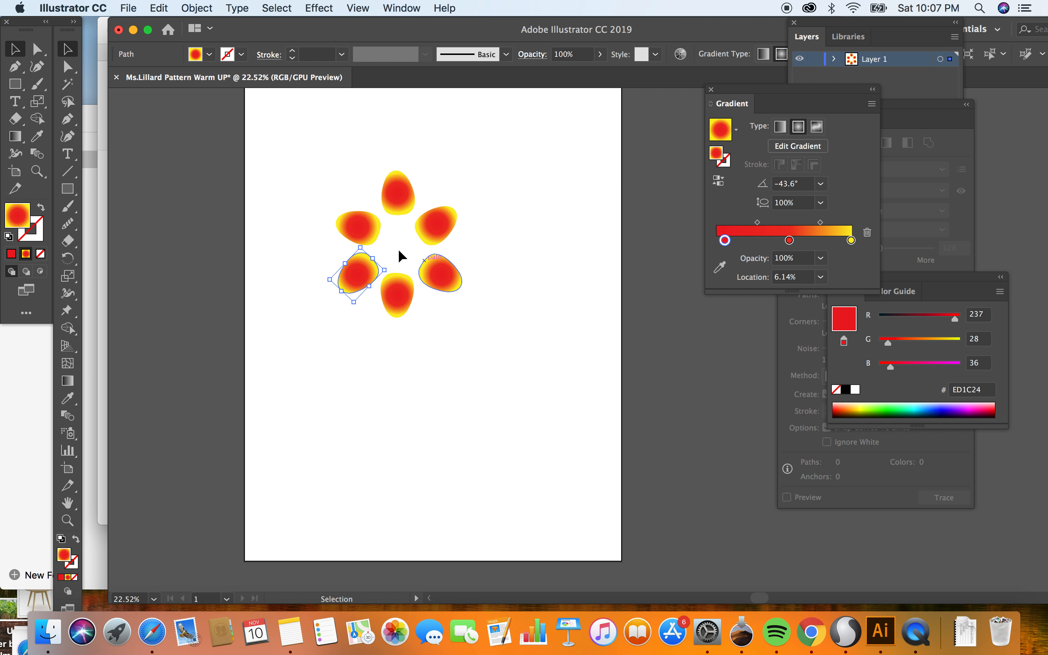
Fine-tune the positions of the left, right and bottom petals so the ring is evenly spaced
{"action": "left_click_drag", "start_coordinate": [363, 234], "coordinate": [357, 232]}
{"action": "left_click", "coordinate": [412, 247]}
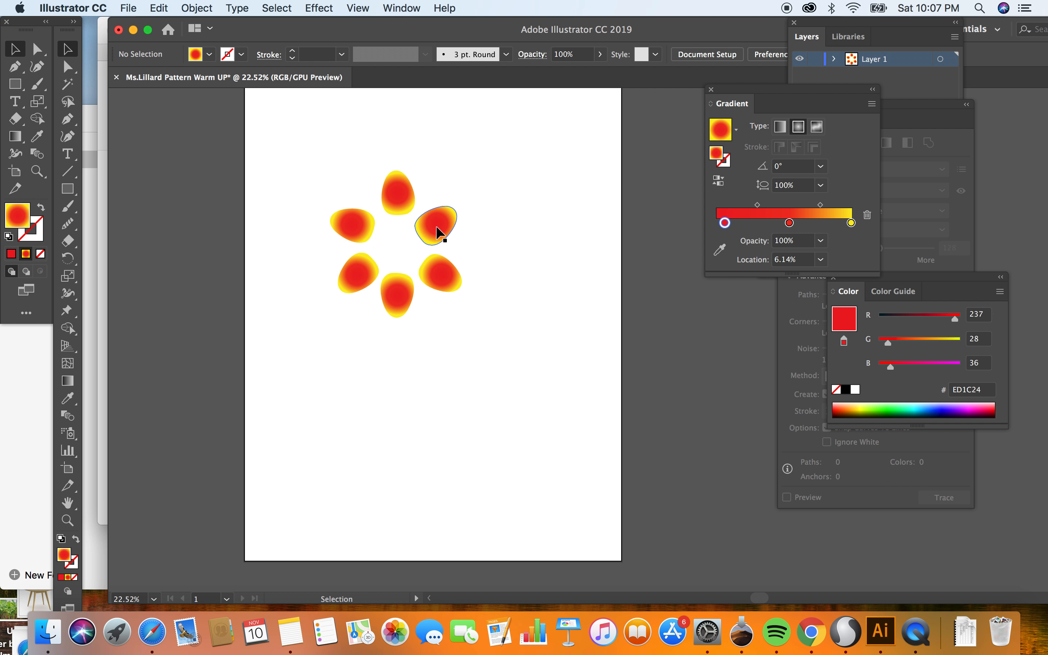
{"action": "left_click_drag", "start_coordinate": [439, 233], "coordinate": [442, 227]}
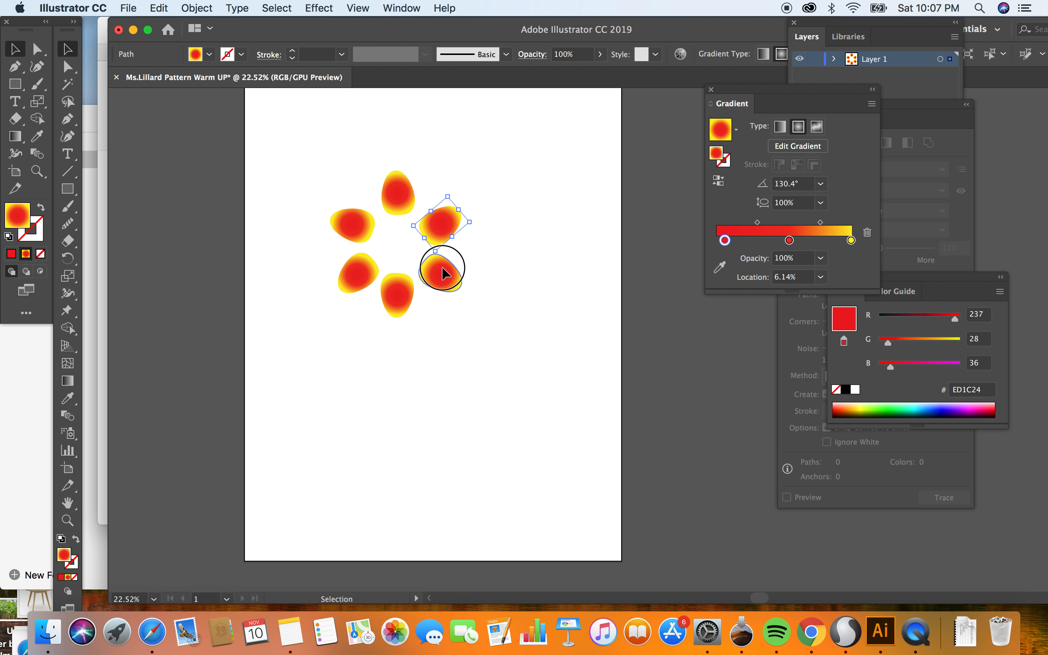
{"action": "left_click_drag", "start_coordinate": [442, 268], "coordinate": [404, 300]}
{"action": "left_click", "coordinate": [412, 248]}
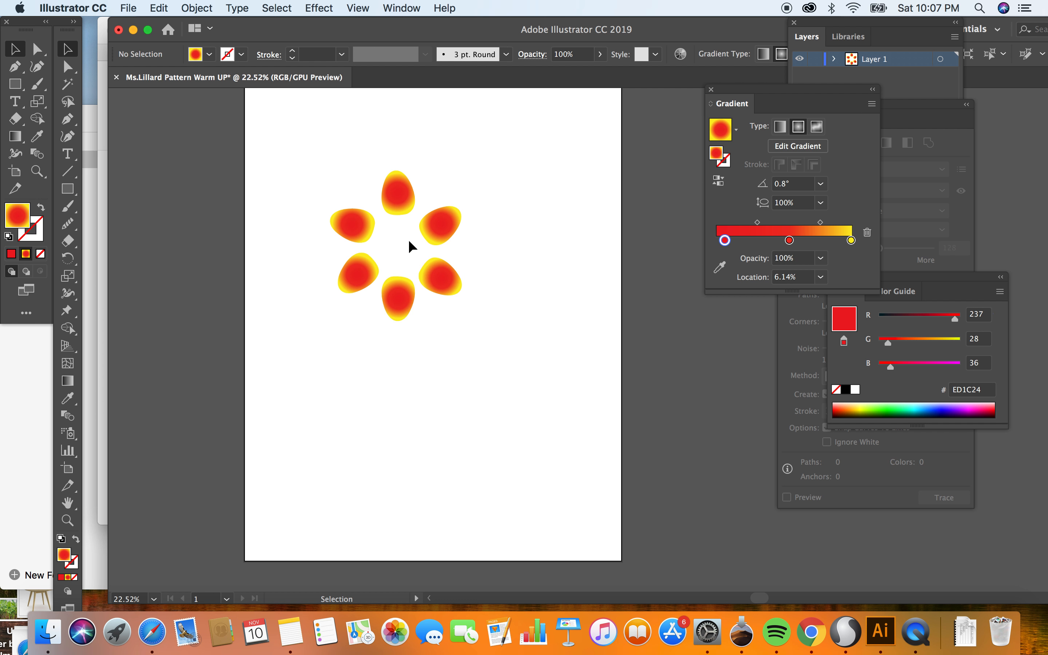
Draw a circle with the same red-yellow gradient in the flower's centre using the Ellipse tool, sized to fit between the petals
{"action": "left_click_drag", "start_coordinate": [67, 188], "coordinate": [109, 224]}
{"action": "mouse_move", "coordinate": [391, 237]}
{"action": "left_mouse_down"}
{"action": "mouse_move", "coordinate": [417, 263]}
{"action": "mouse_move", "coordinate": [381, 227]}
{"action": "left_mouse_up"}
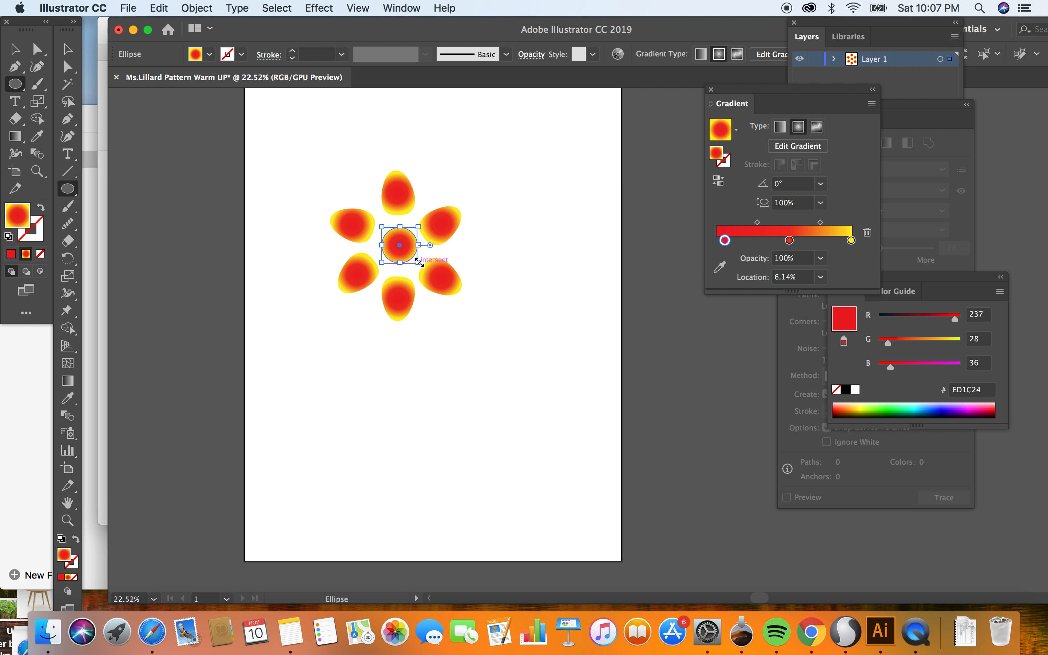
{"action": "left_click_drag", "start_coordinate": [418, 262], "coordinate": [420, 265]}
{"action": "left_click", "coordinate": [69, 53]}
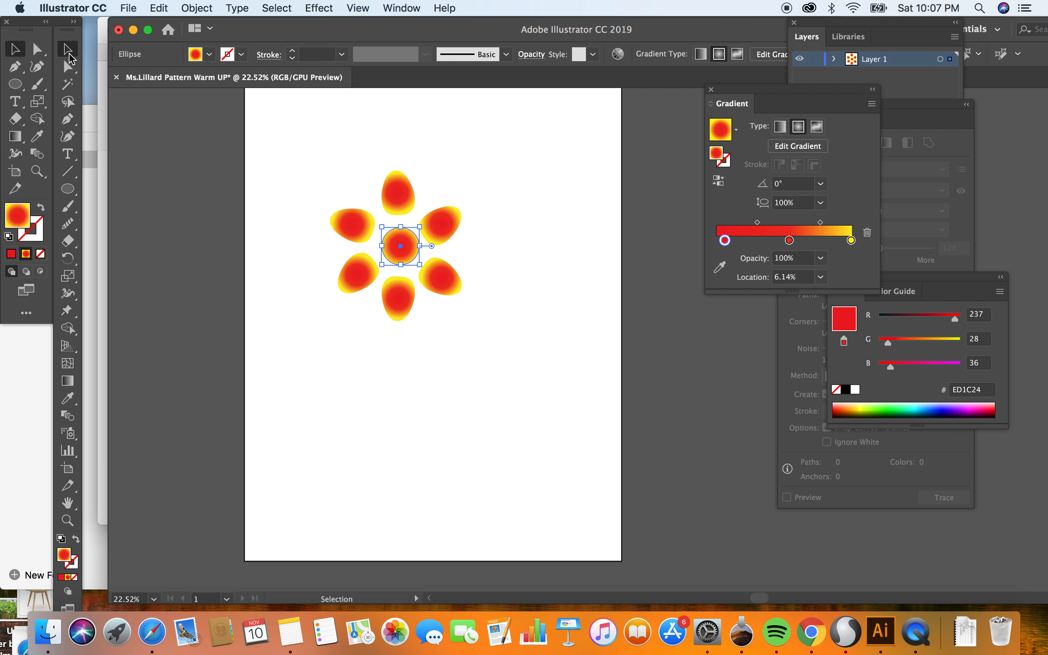
{"action": "left_click", "coordinate": [309, 170]}
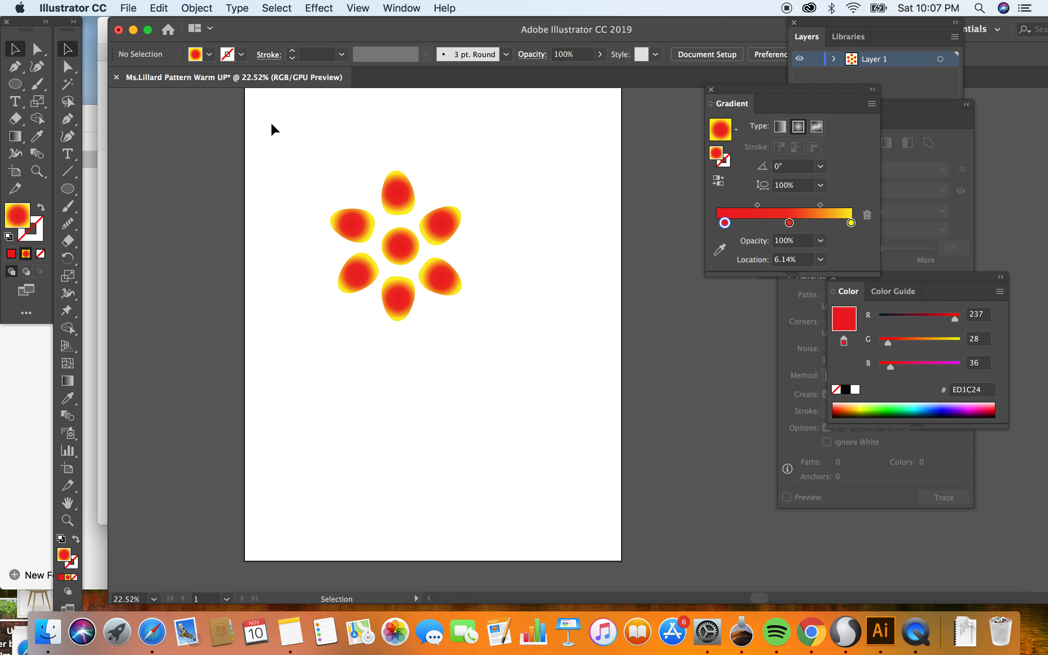
Select all six petals and the centre circle and group them into one flower
{"action": "left_click_drag", "start_coordinate": [274, 129], "coordinate": [494, 354]}
{"action": "left_click", "coordinate": [196, 8]}
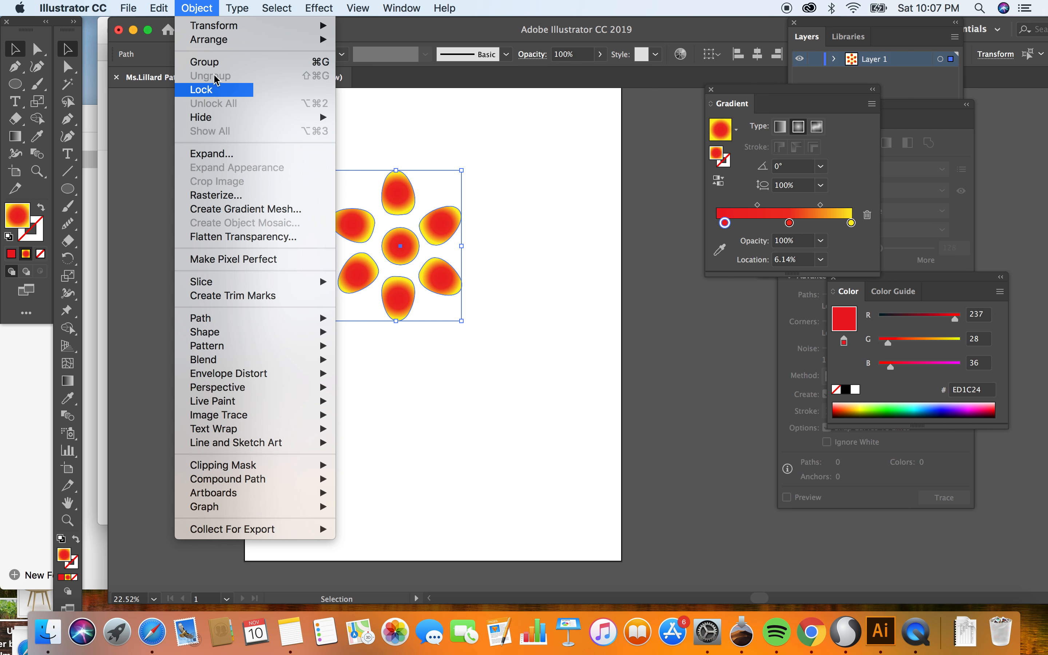
{"action": "left_click", "coordinate": [211, 61]}
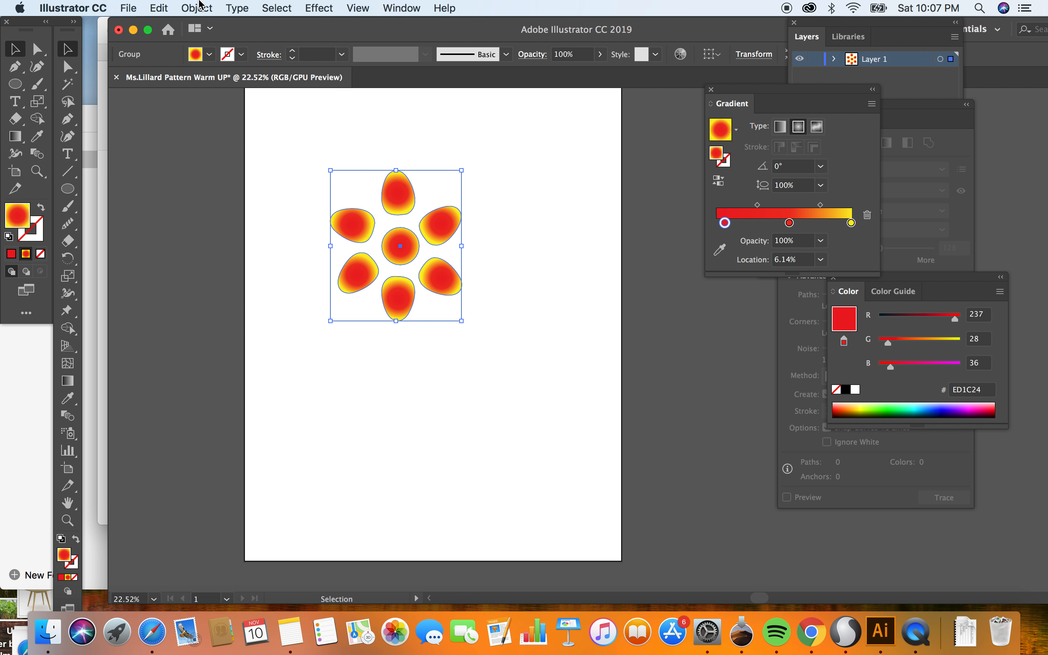
Make a new pattern from the selected flower group, accept the swatch notice, and keep the Grid tile type
{"action": "left_click", "coordinate": [198, 8]}
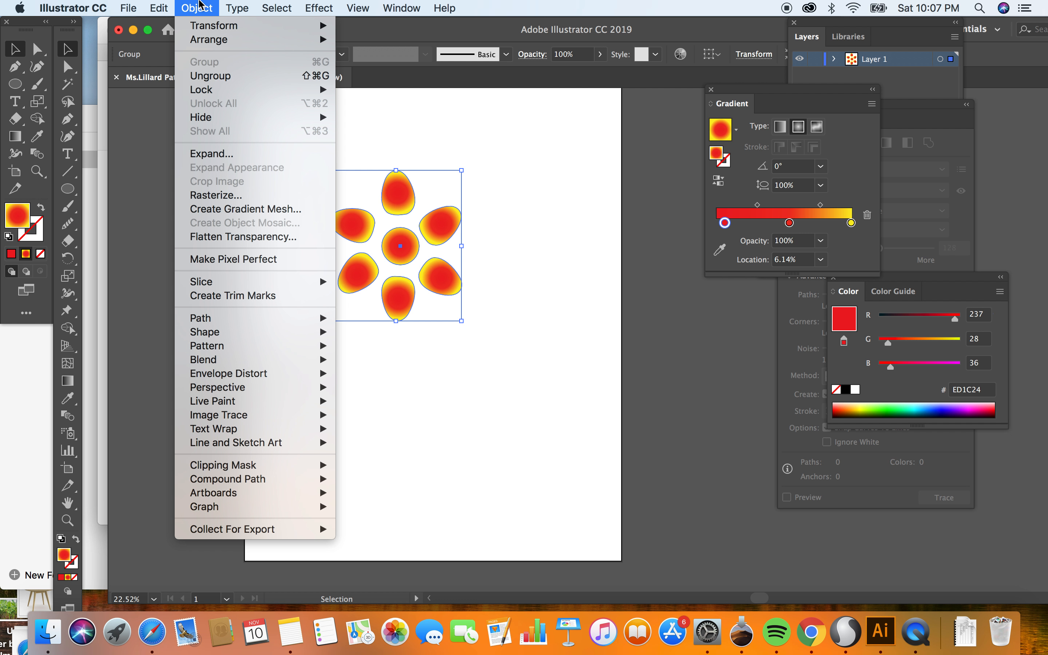
{"action": "mouse_move", "coordinate": [321, 346]}
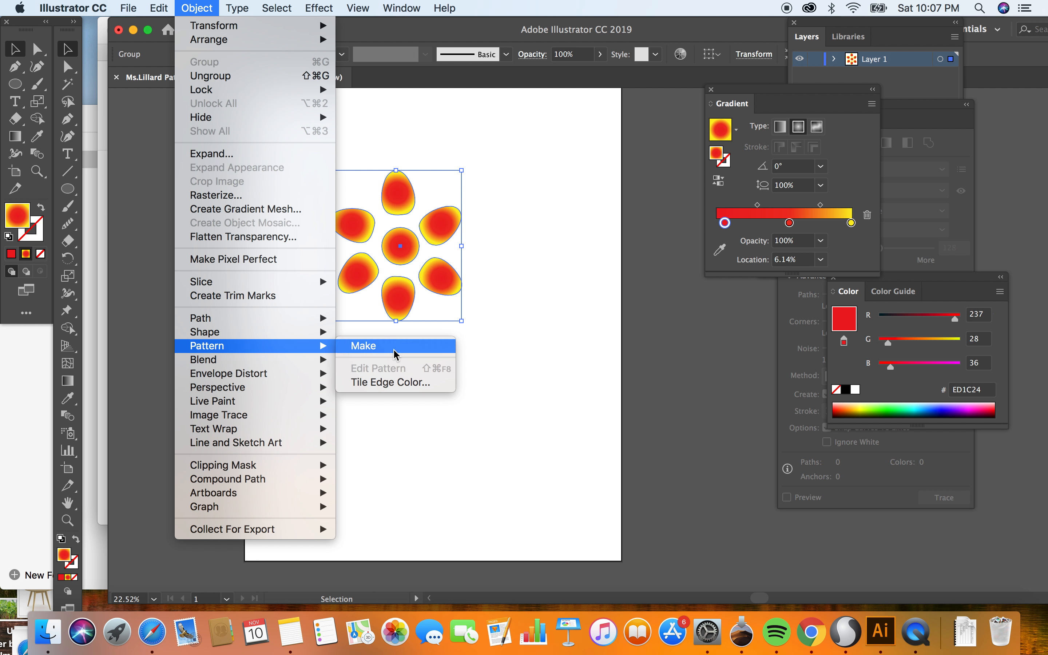
{"action": "left_click", "coordinate": [381, 352]}
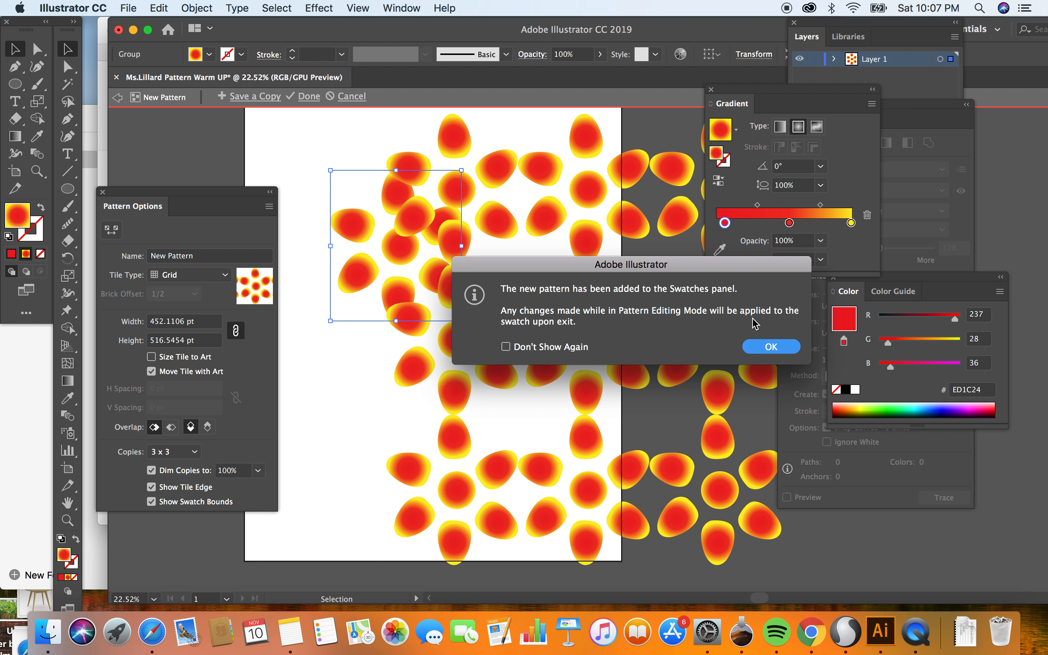
{"action": "left_click", "coordinate": [766, 352]}
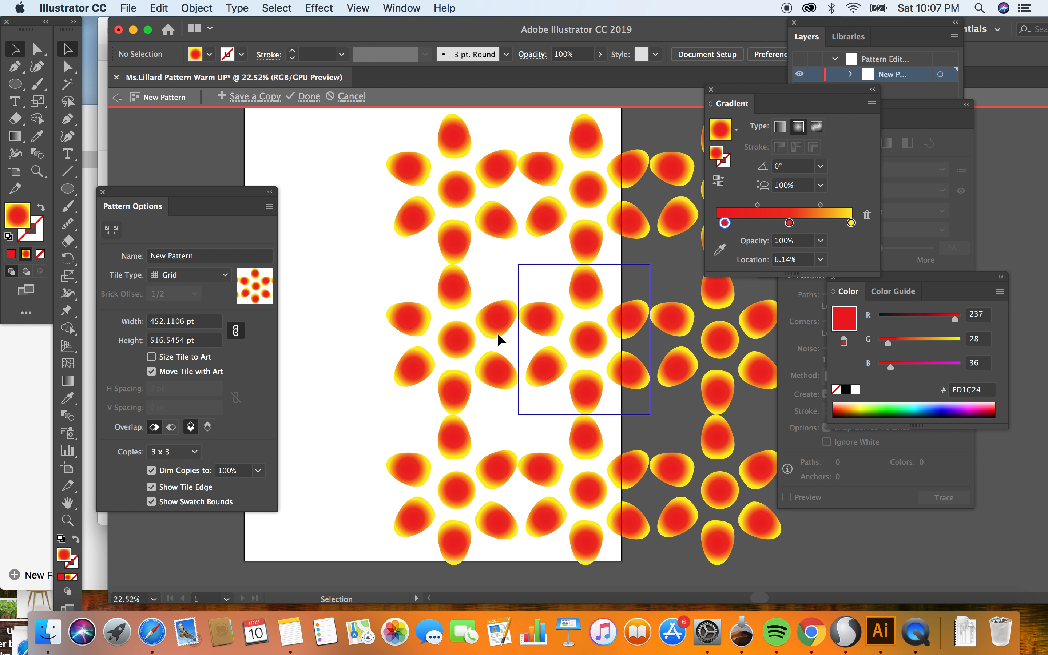
{"action": "left_click", "coordinate": [191, 277]}
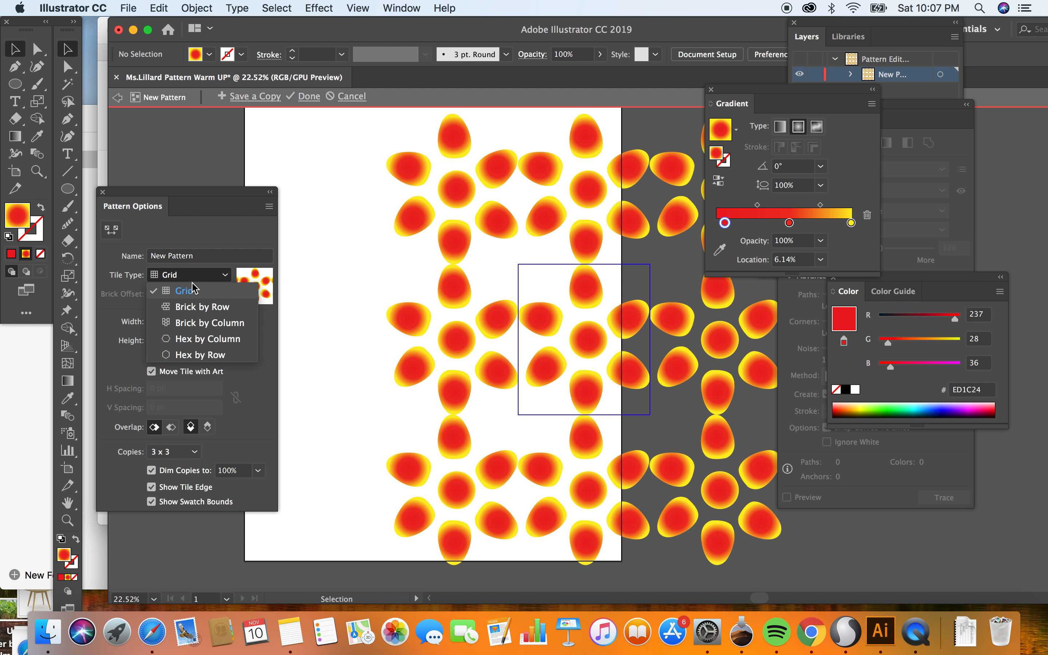
{"action": "left_click", "coordinate": [195, 280]}
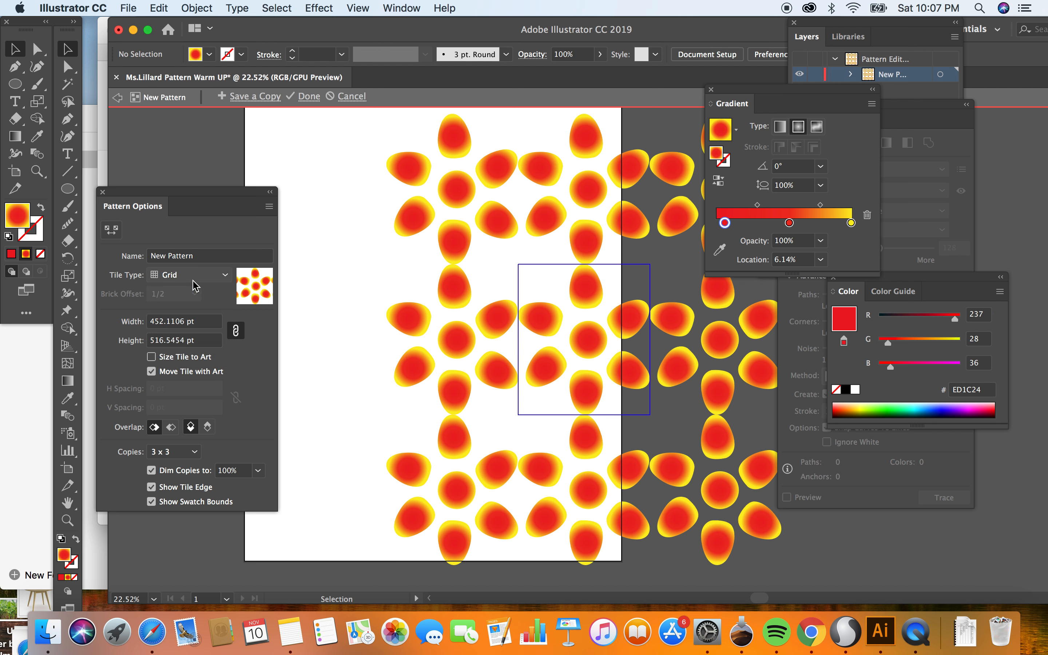
Set the pattern tile's width to 500 pt with the width and height linked
{"action": "left_click", "coordinate": [165, 323]}
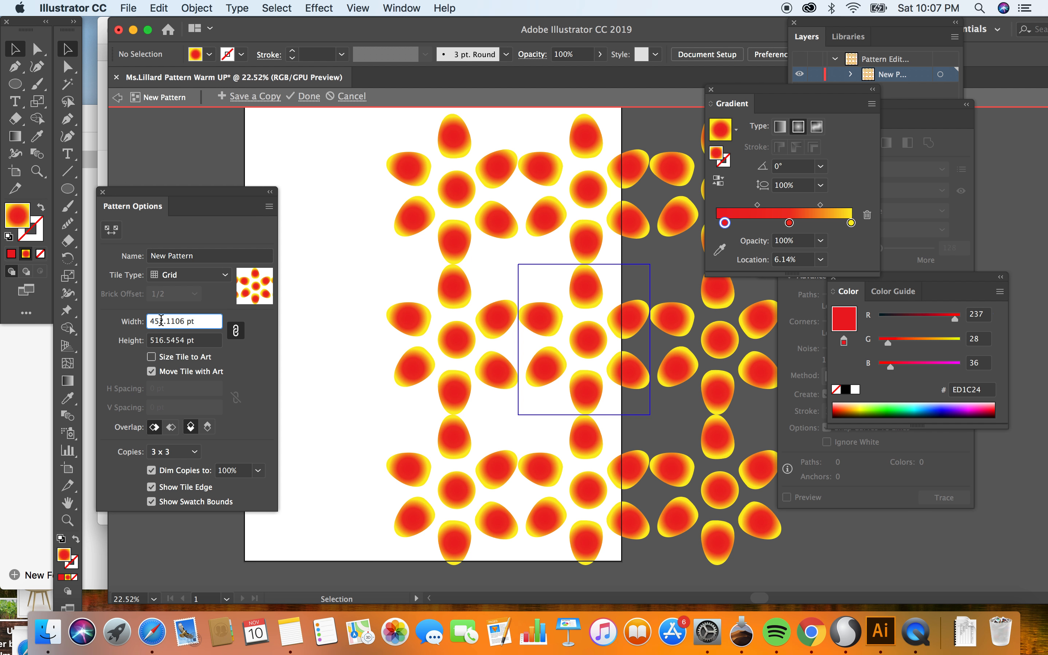
{"action": "left_click_drag", "start_coordinate": [165, 323], "coordinate": [135, 321]}
{"action": "type", "text": "500"}
{"action": "key", "text": "Return"}
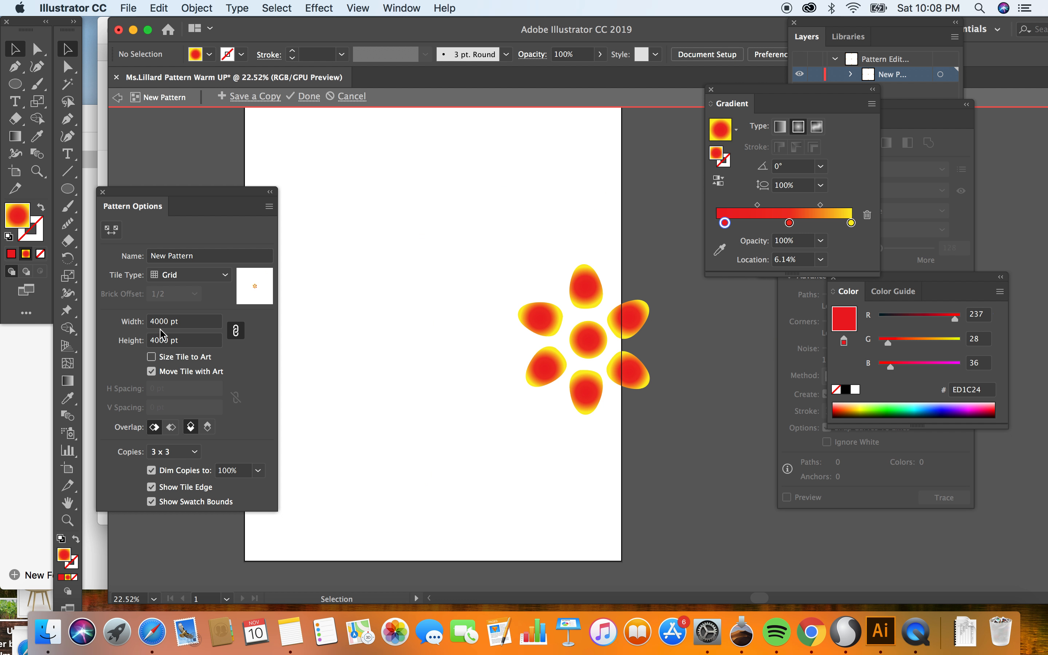
{"action": "triple_click", "coordinate": [172, 325]}
{"action": "type", "text": "500 pt"}
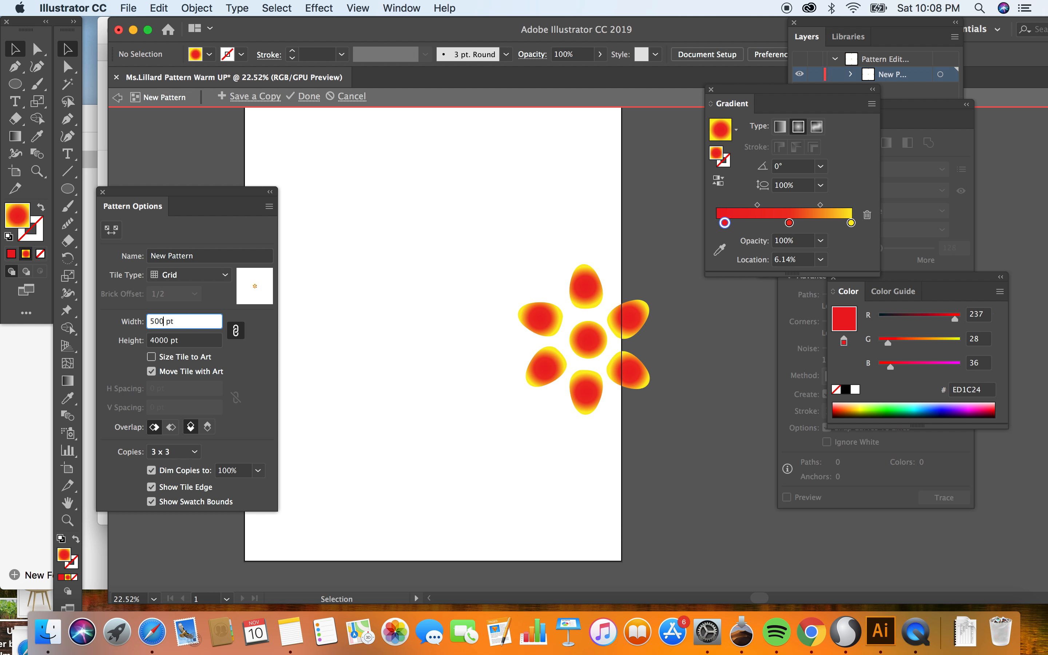
{"action": "key", "text": "Return"}
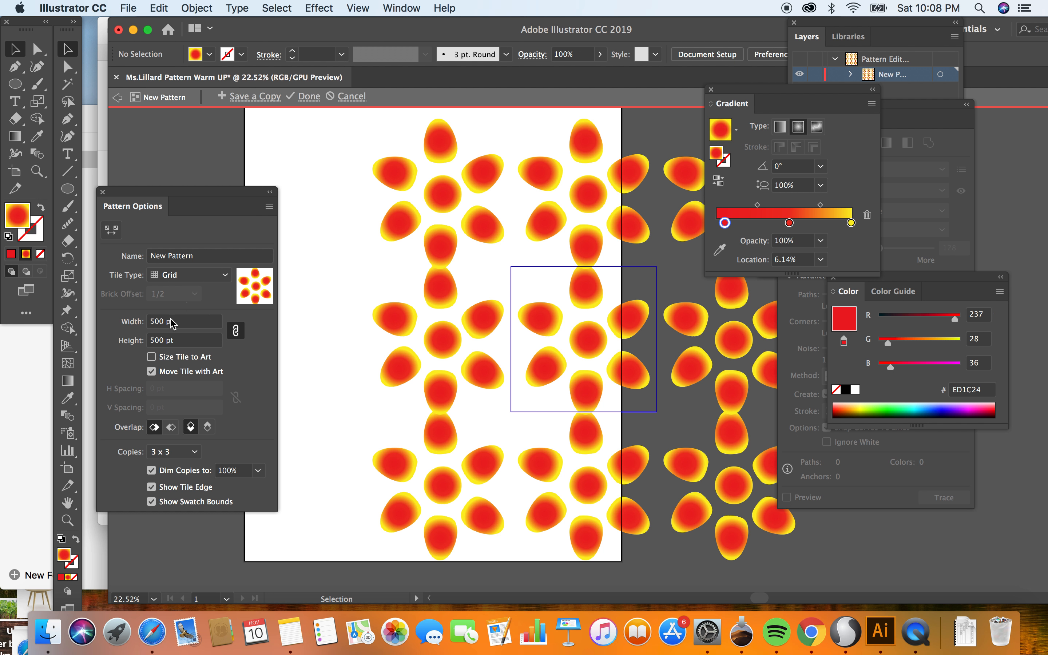
Set the pattern tile's height to 600 pt with linked proportions to widen the gaps between the flowers
{"action": "left_click", "coordinate": [154, 340]}
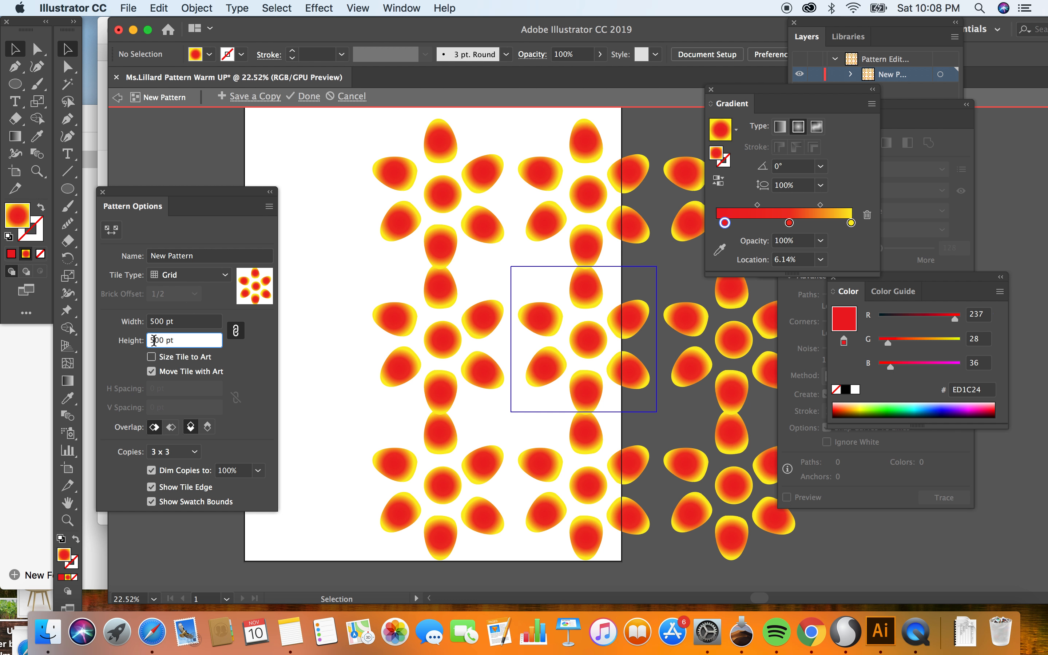
{"action": "key", "text": "BackSpace"}
{"action": "type", "text": "6"}
{"action": "key", "text": "Return"}
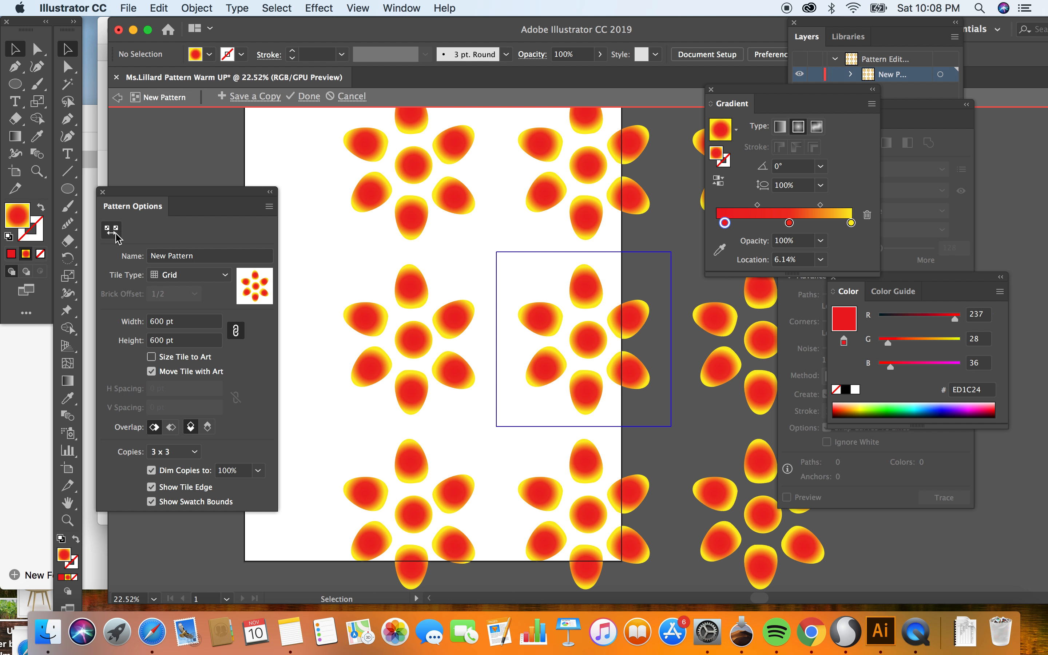
Set the pattern's tile type to Brick by Row, then reopen the tile type choices
{"action": "left_click", "coordinate": [166, 276]}
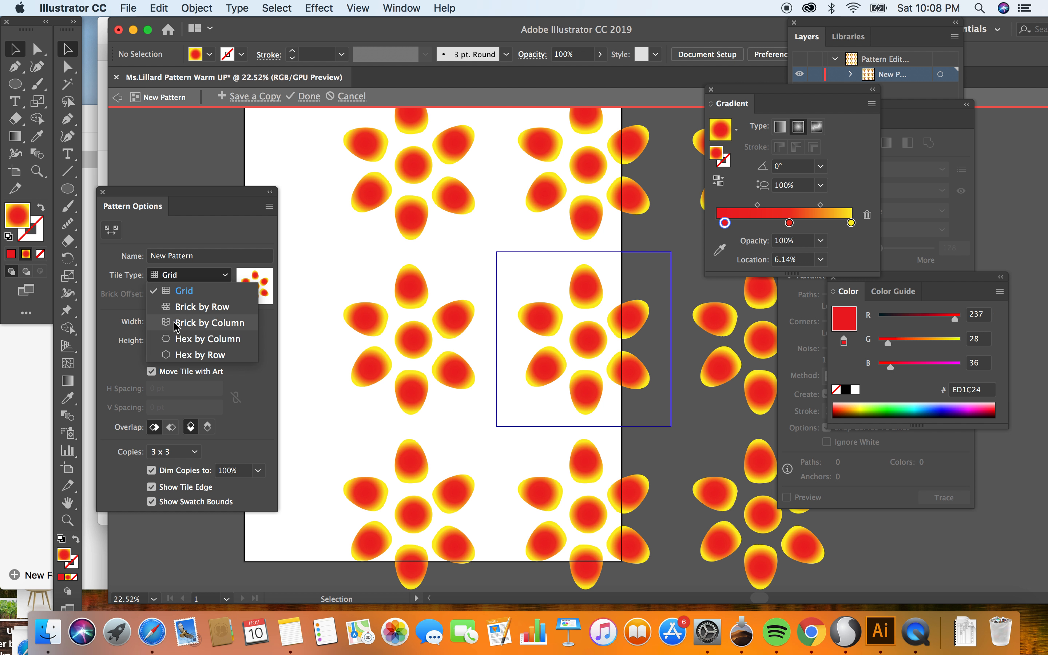
{"action": "left_click", "coordinate": [177, 307]}
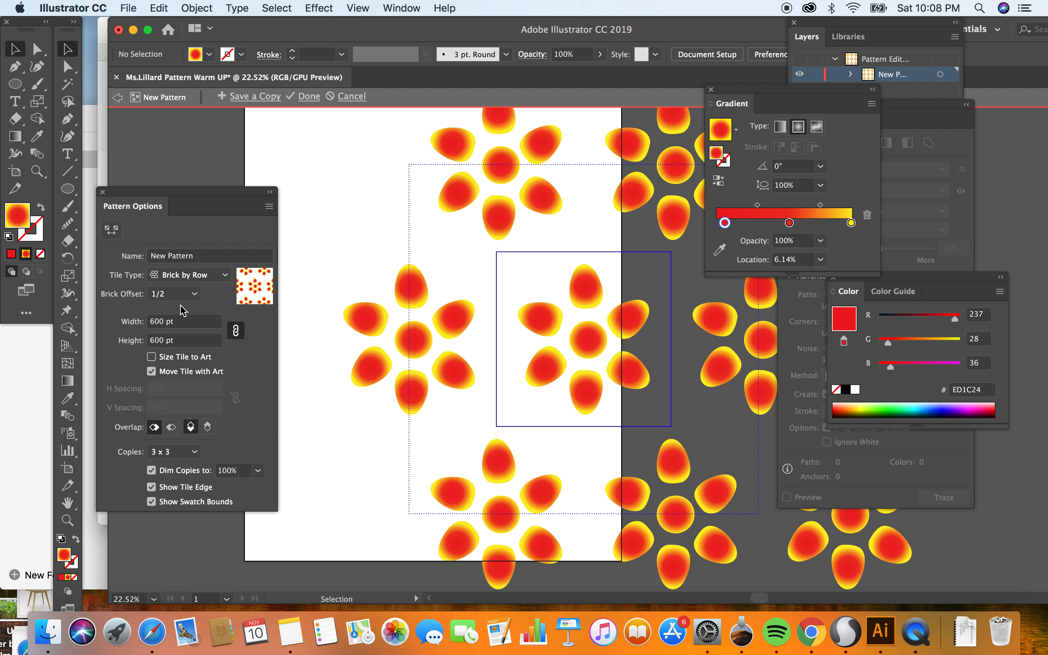
{"action": "left_click", "coordinate": [202, 275]}
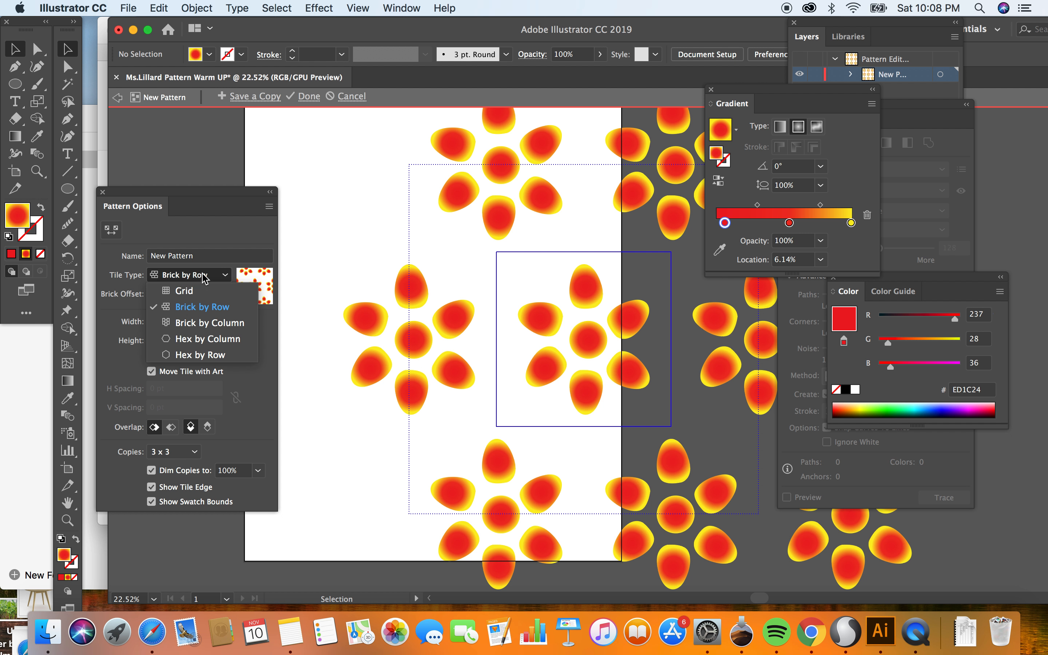